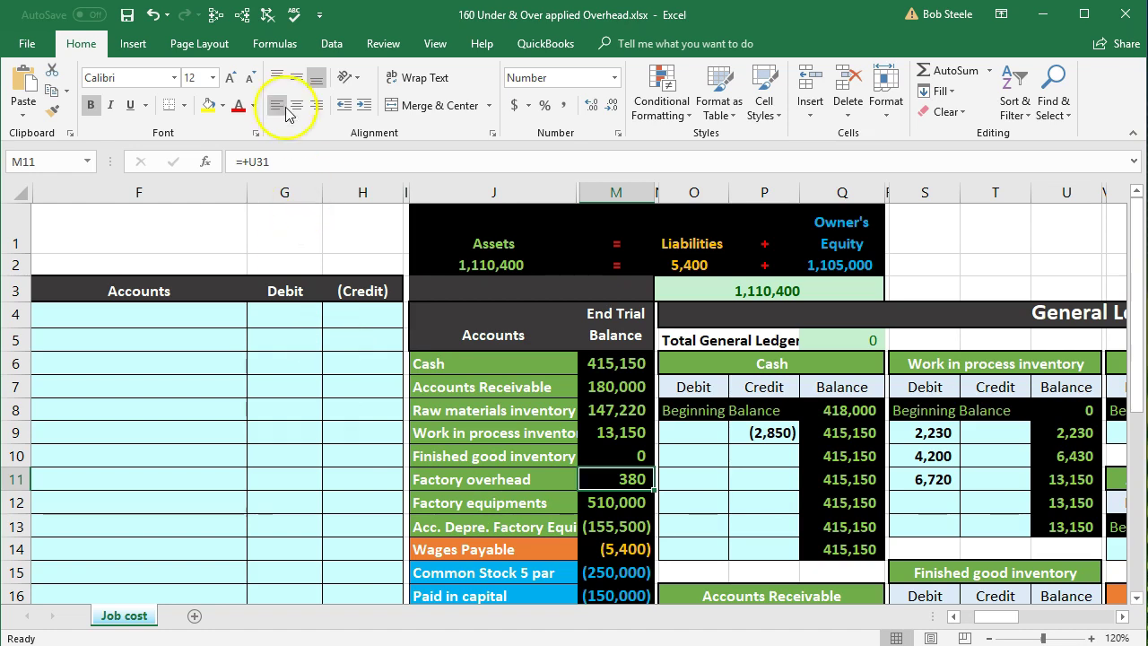
Step: Trace the cells linked to the Factory overhead trial balance in M11 through to its ledger account, and remove the arrows
click(243, 14)
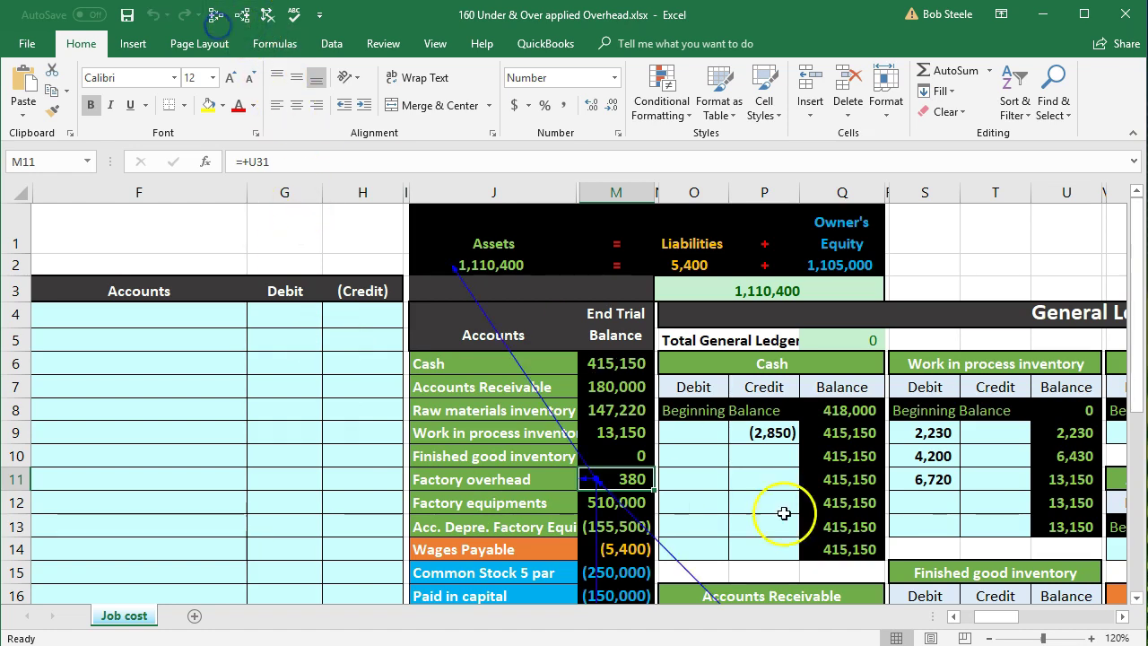
scroll(781, 512, down, 2)
scroll(984, 599, down, 3)
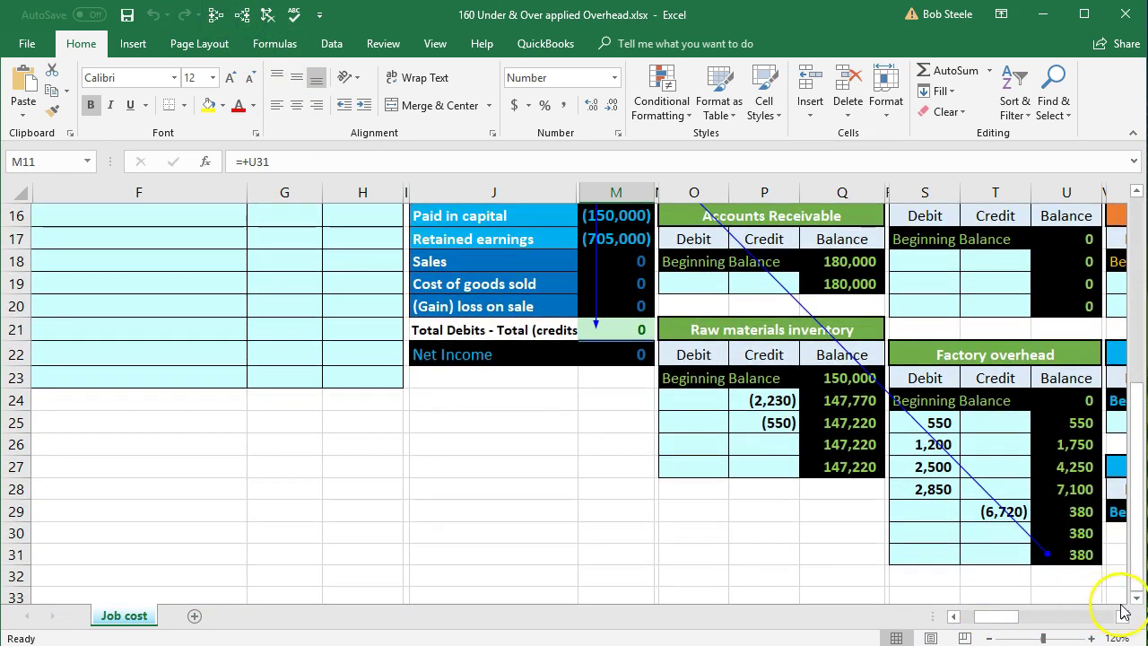
click(1123, 616)
click(1122, 616)
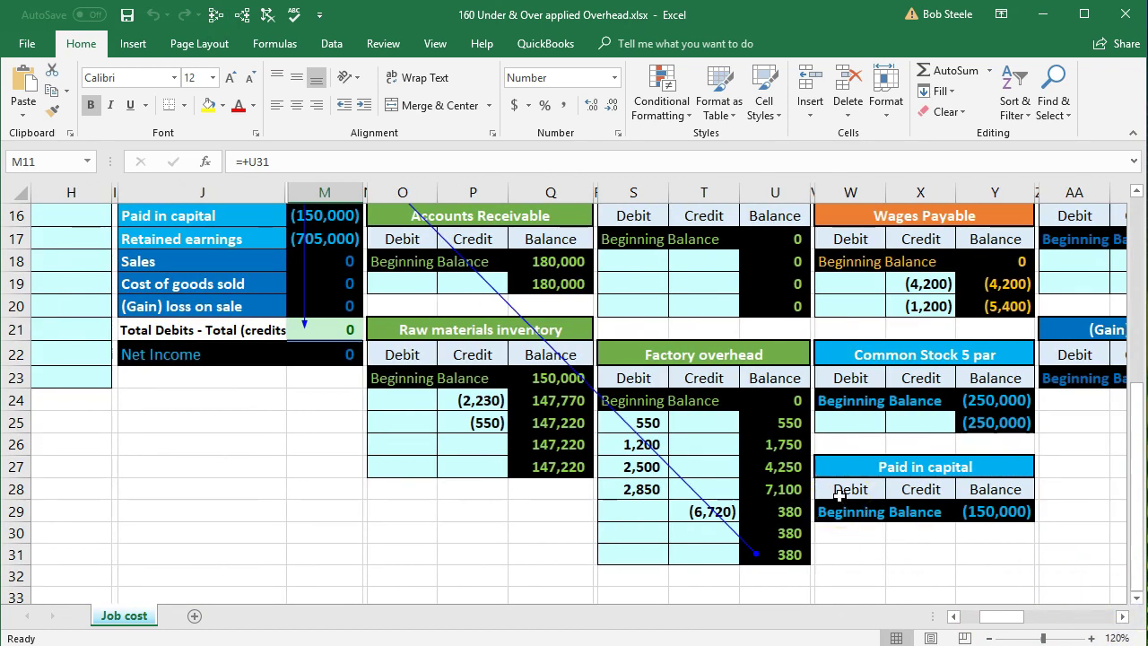
click(266, 15)
Step: Examine the Factory overhead ledger's debit entries in S25:S28, the credit in T29, and the running balances in U28 and U29
click(633, 428)
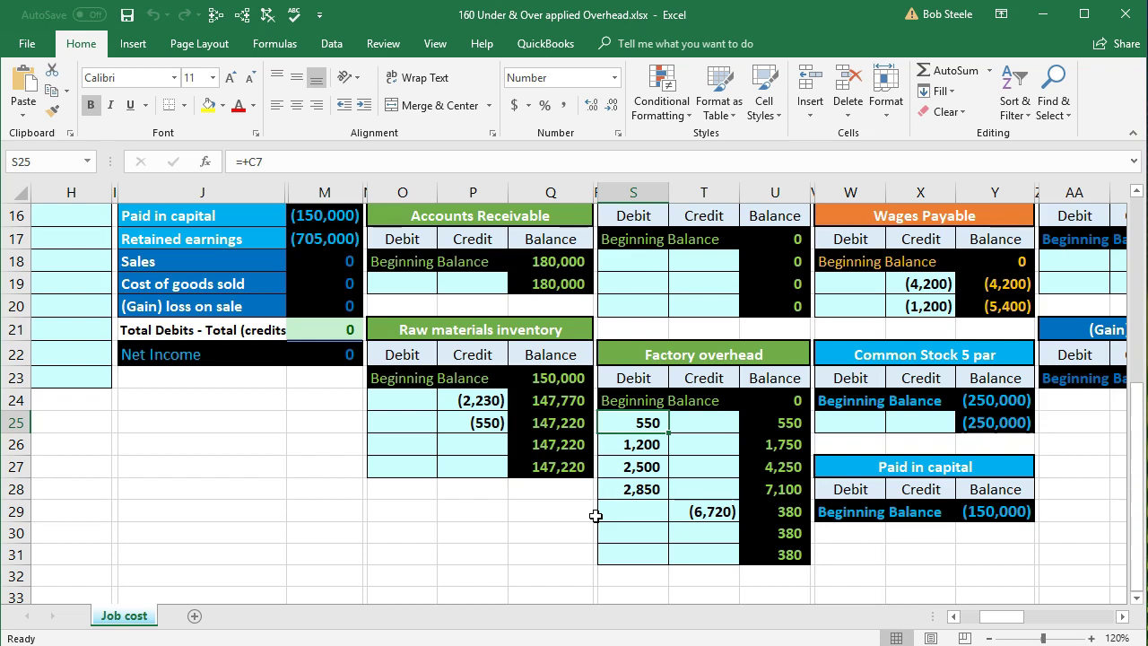
click(704, 513)
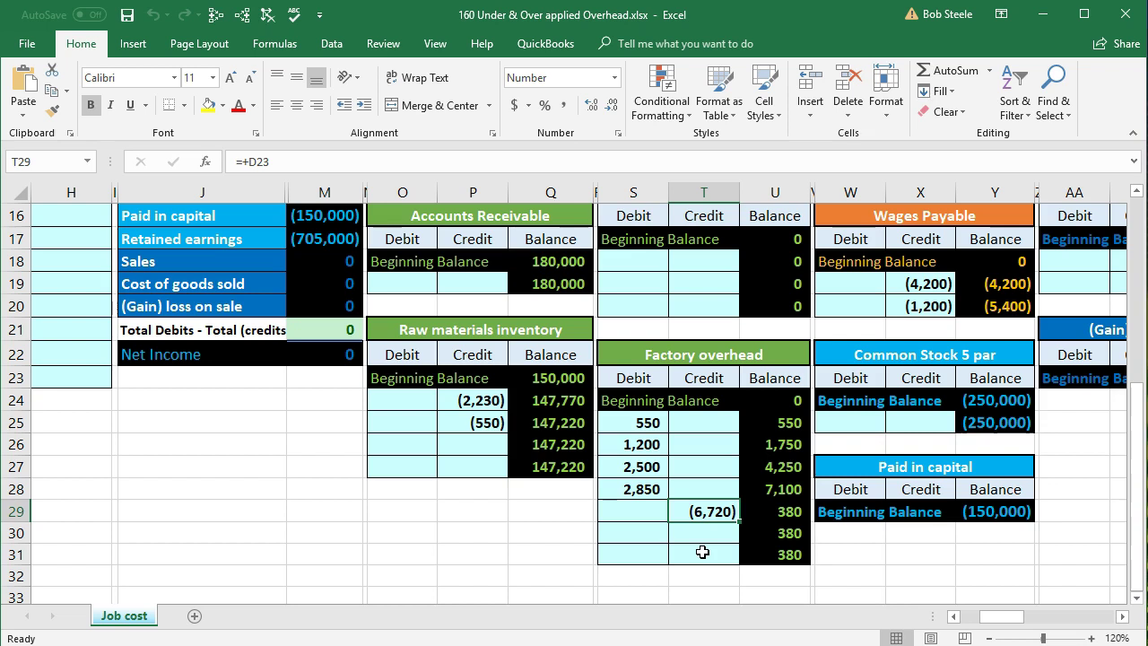
click(771, 491)
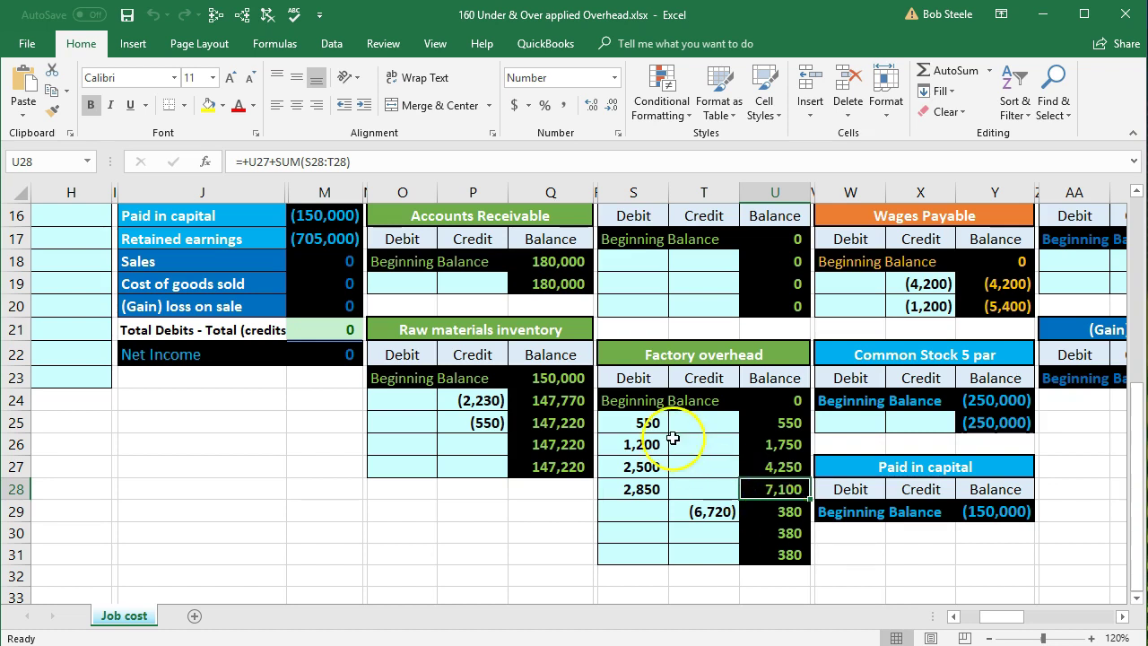
click(686, 511)
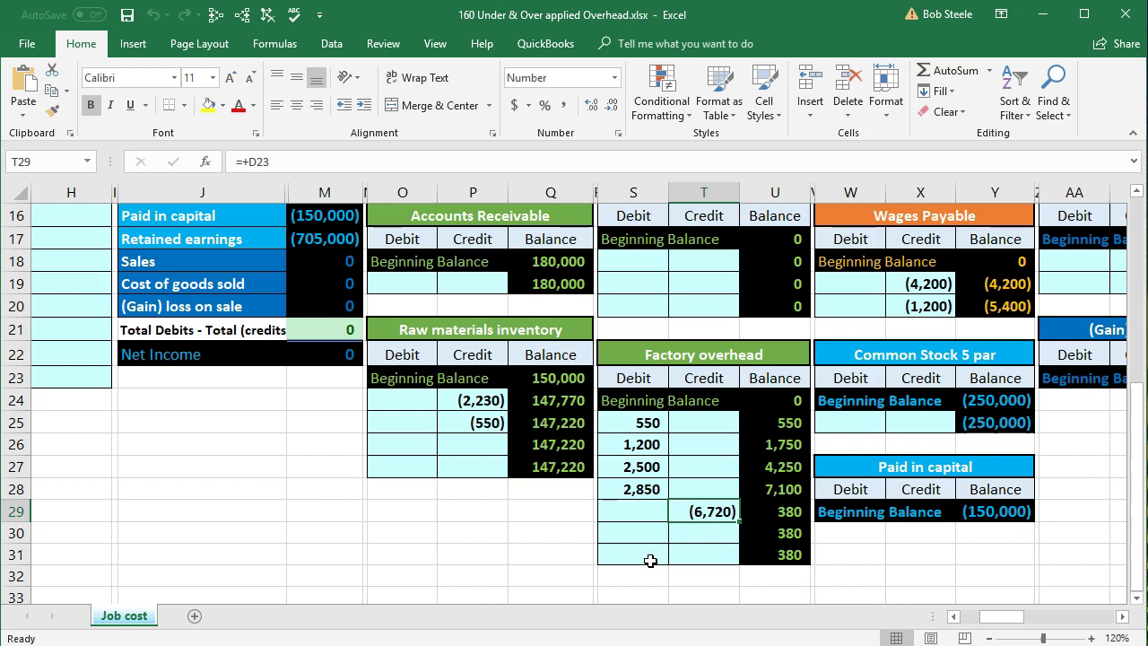
click(749, 485)
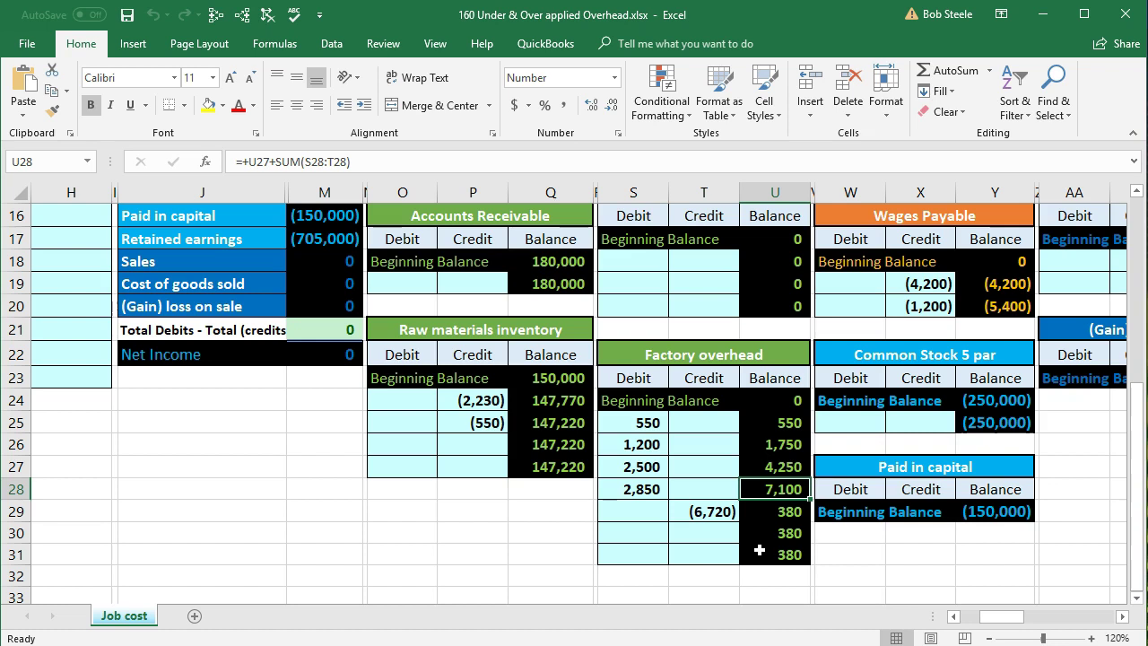
click(723, 511)
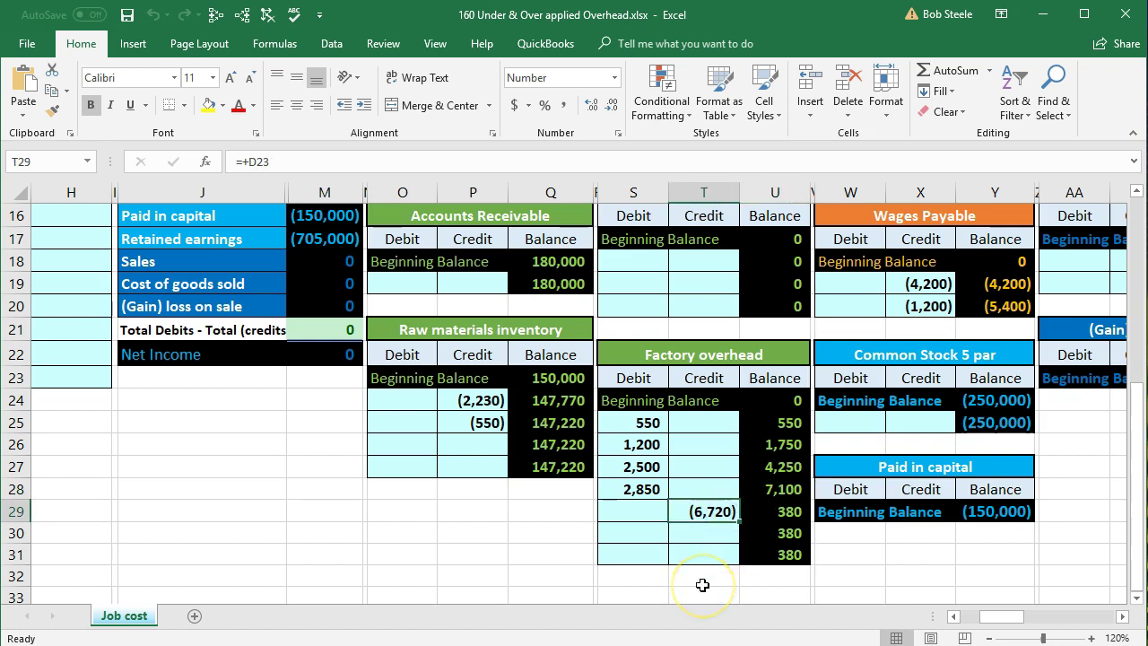
click(755, 489)
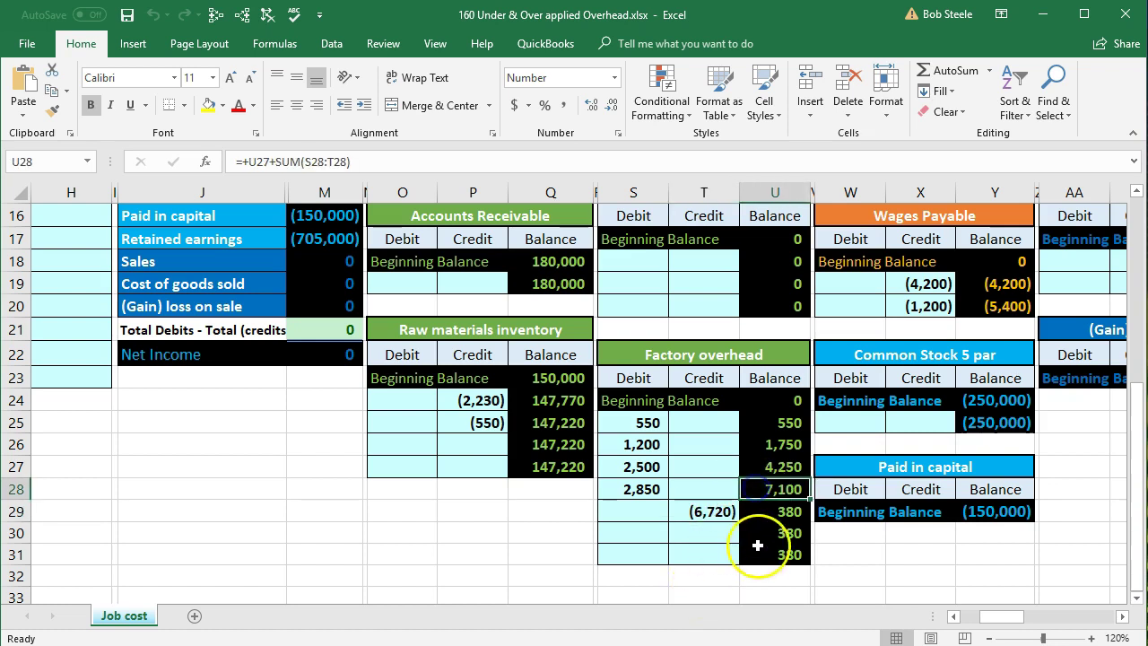
drag(642, 425, 645, 485)
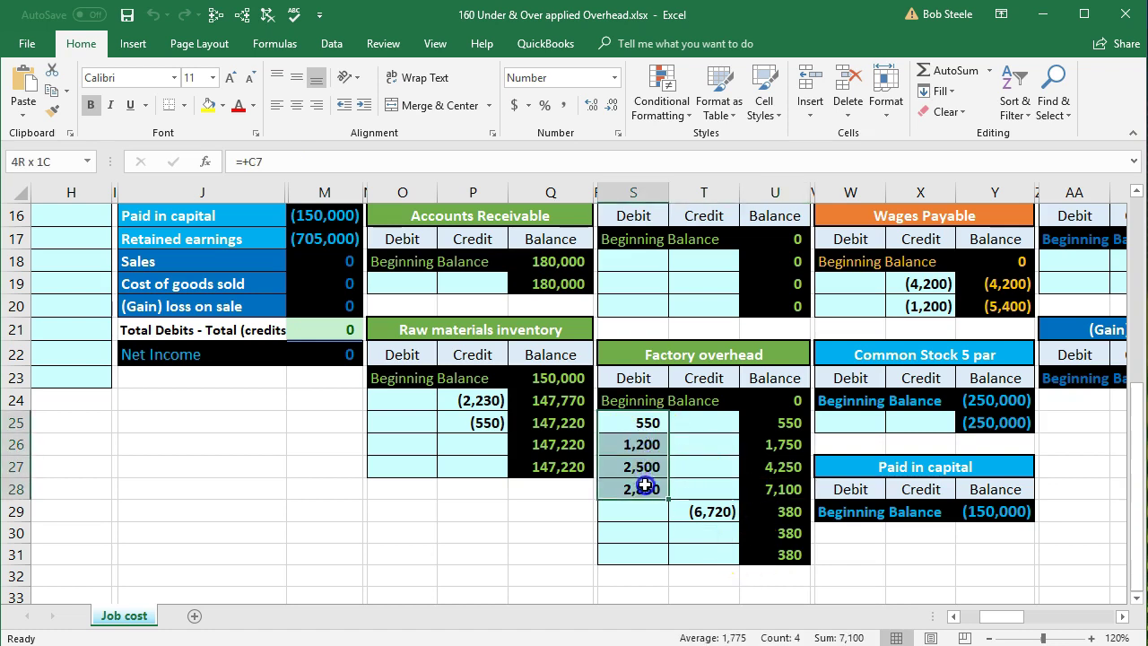
click(751, 488)
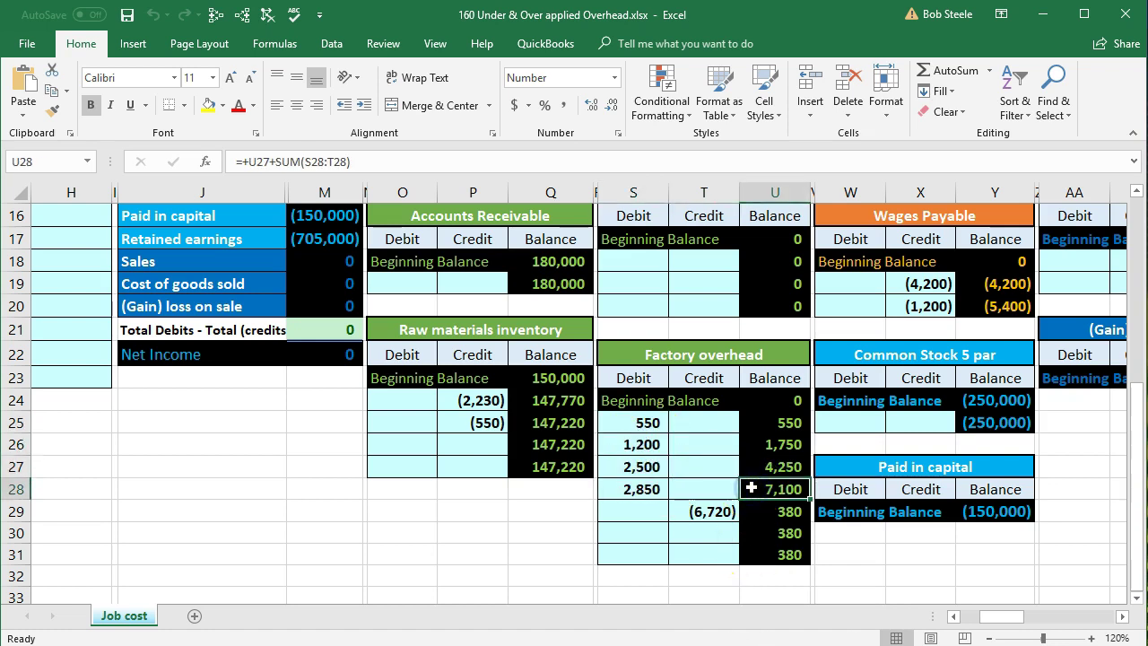
click(710, 508)
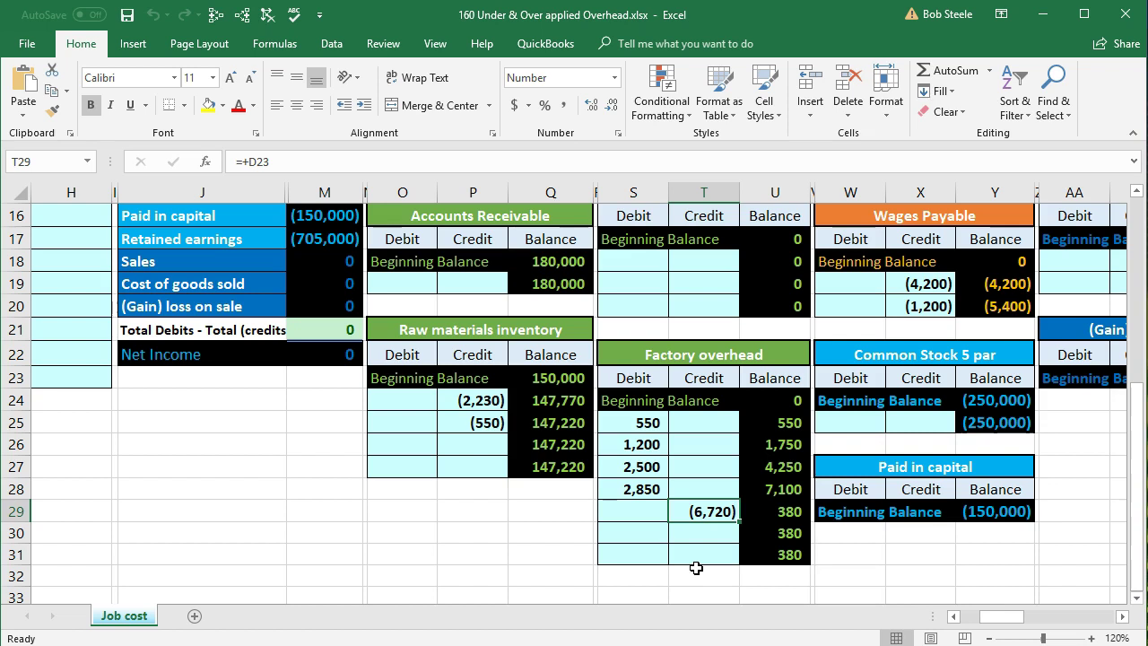
click(758, 513)
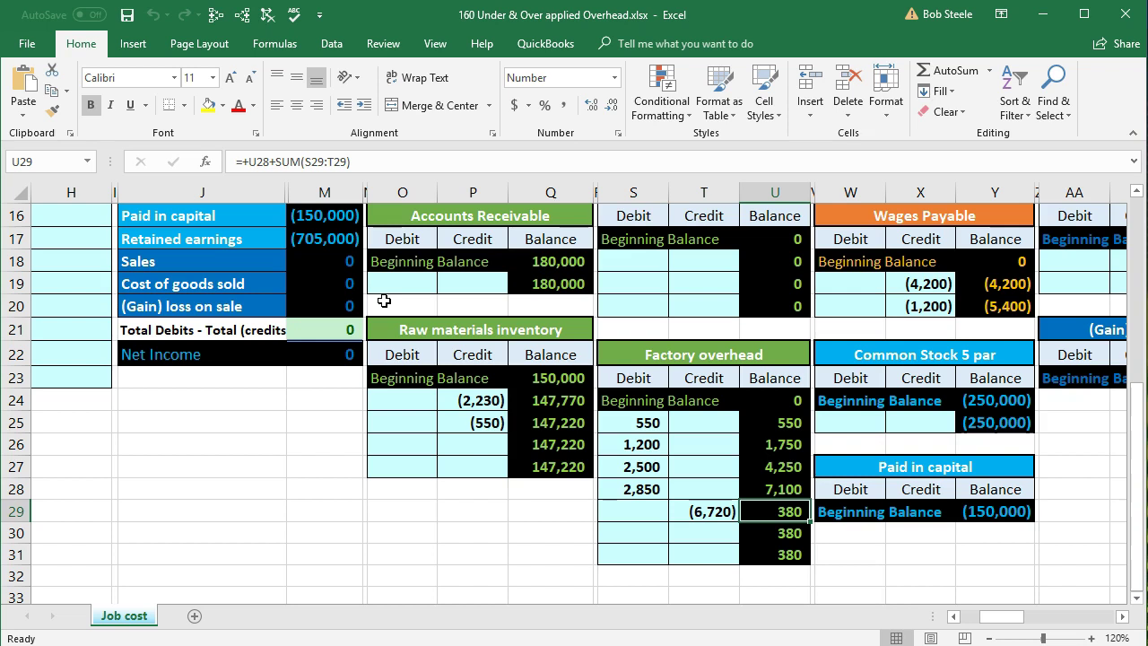
Step: Copy the Factory overhead account name from the trial balance and paste it as values into journal cell F5
click(956, 617)
scroll(474, 482, up, 3)
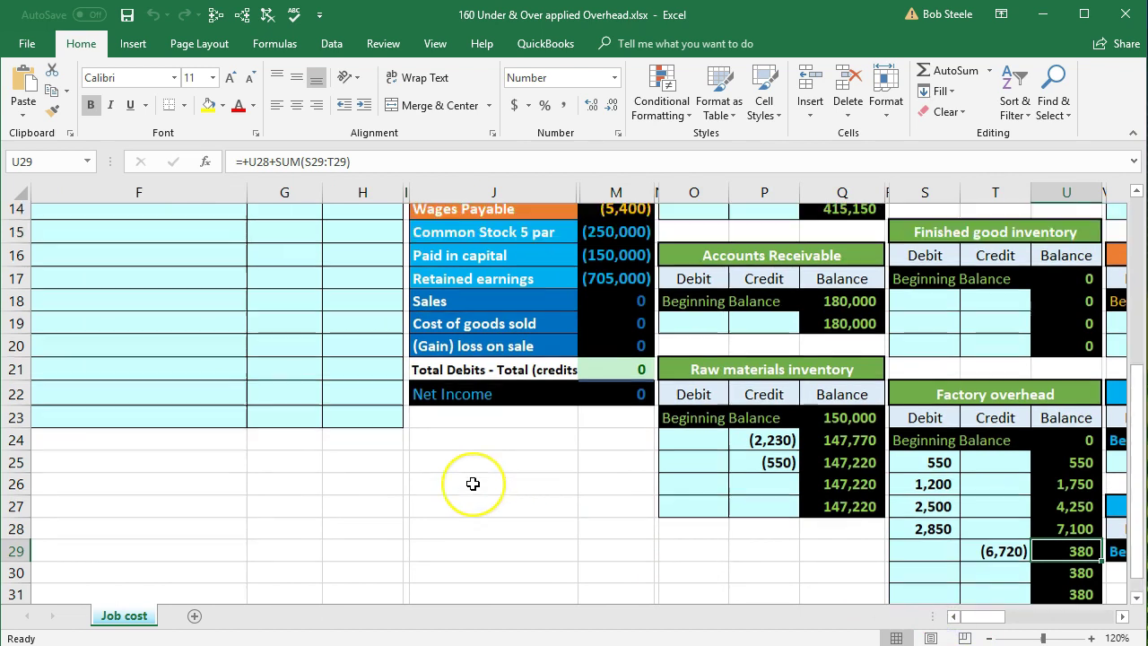
scroll(474, 484, up, 1)
drag(525, 381, 625, 380)
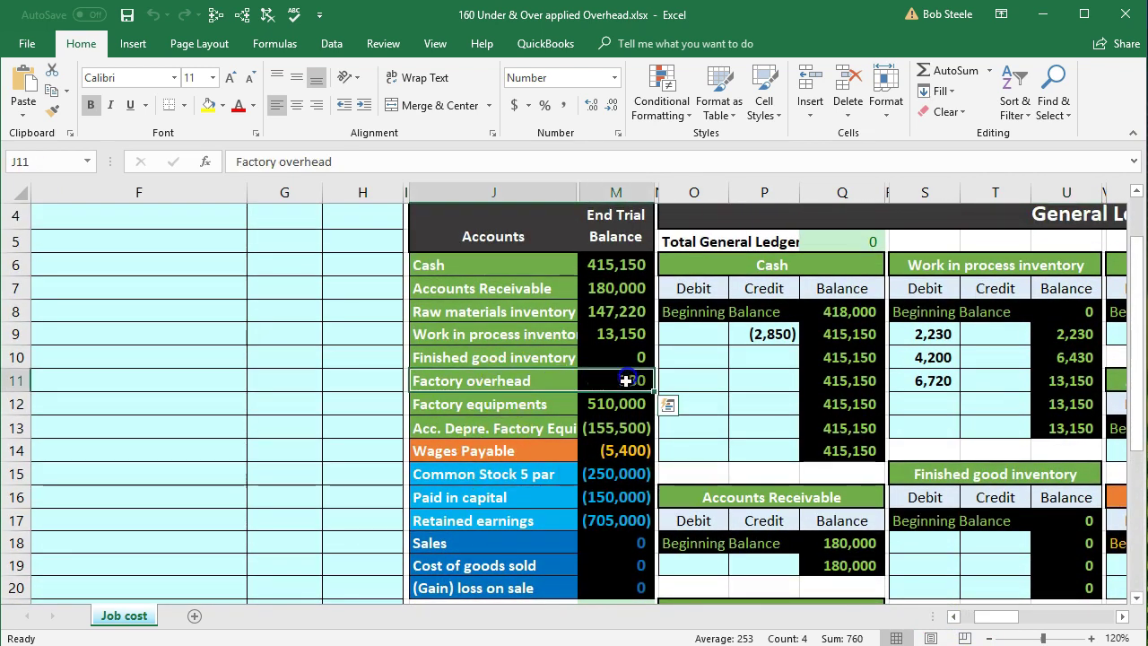
click(605, 434)
click(521, 380)
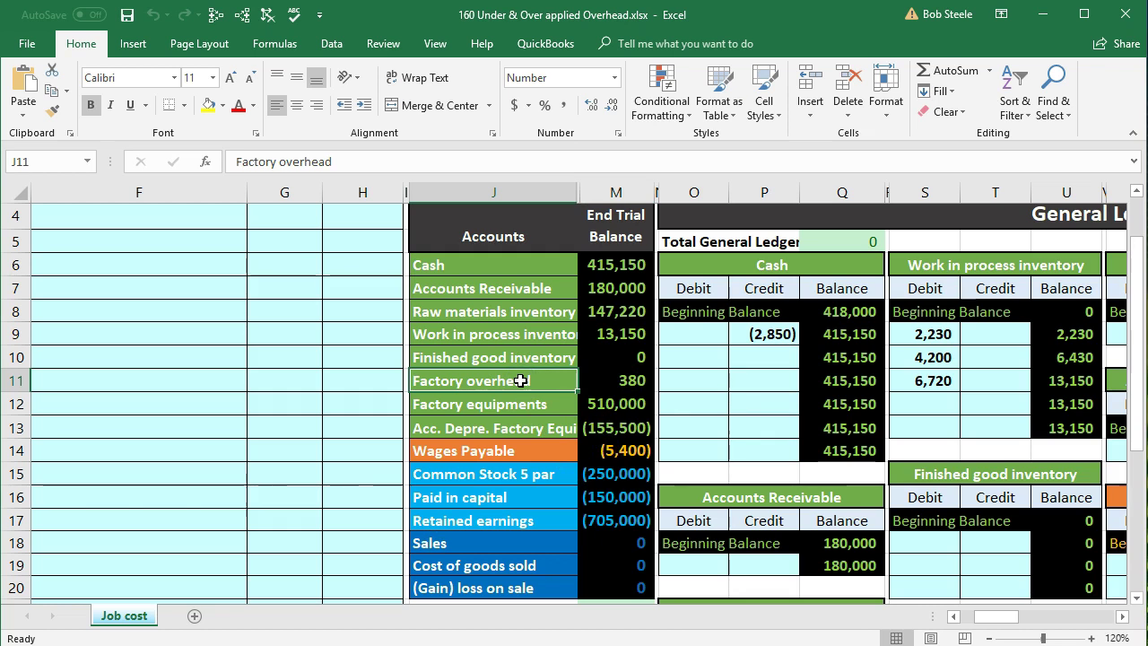
right_click(520, 380)
click(563, 412)
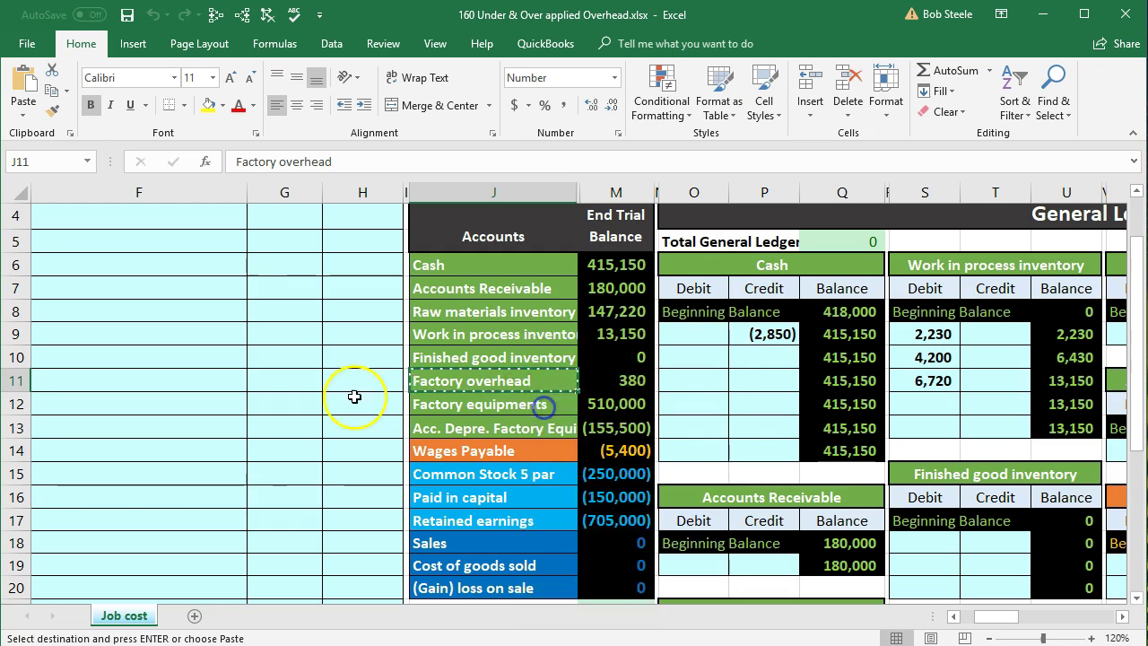
scroll(280, 427, up, 1)
click(115, 343)
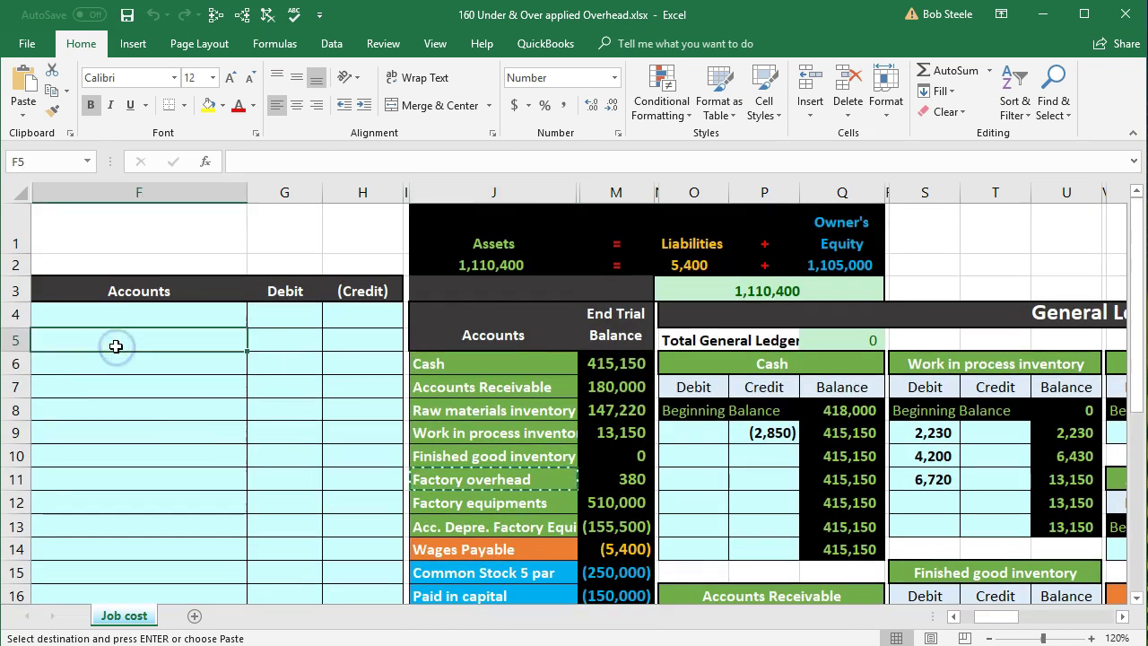
right_click(116, 346)
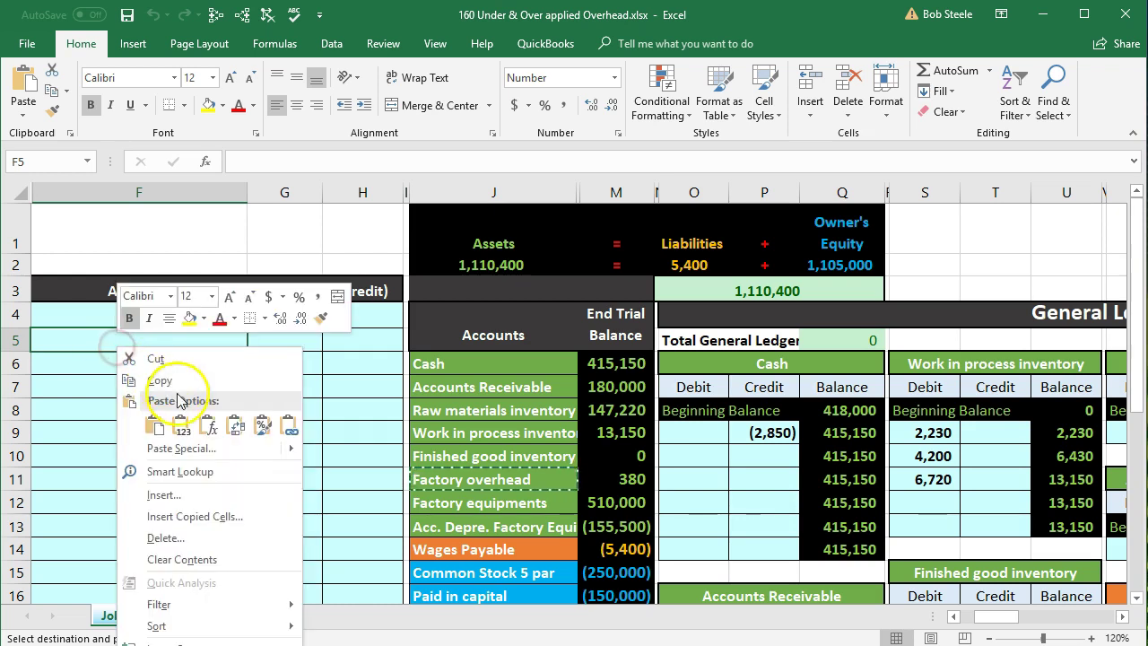
click(182, 424)
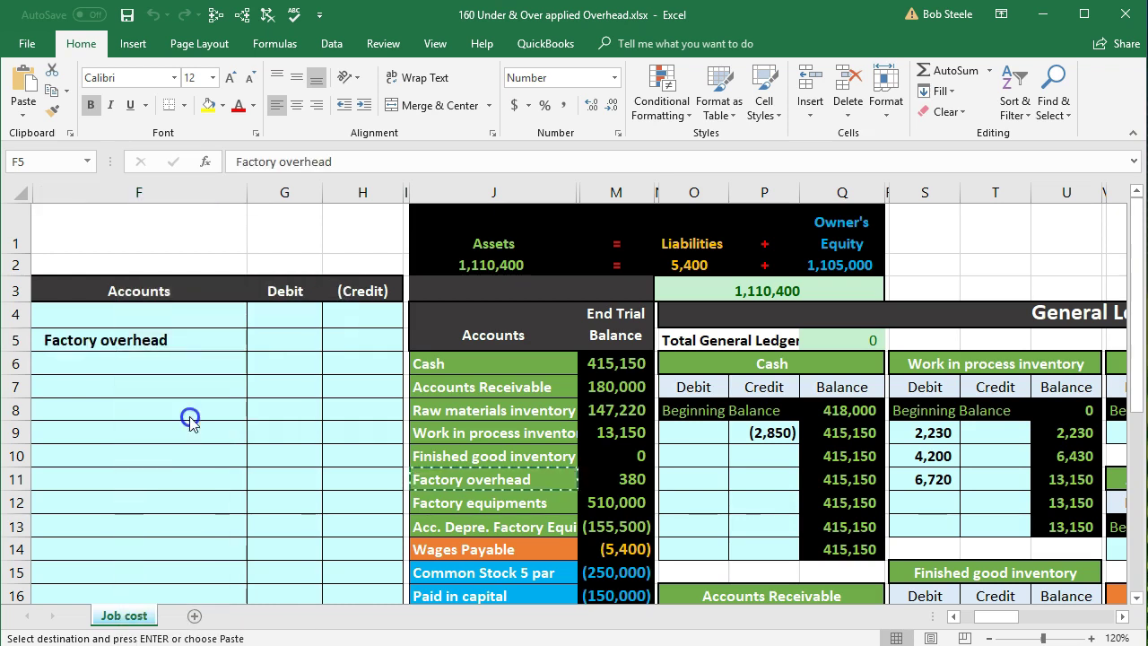
Step: Enter a credit of -380 for Factory overhead in H5
click(355, 339)
key(Escape)
text(-380)
key(Return)
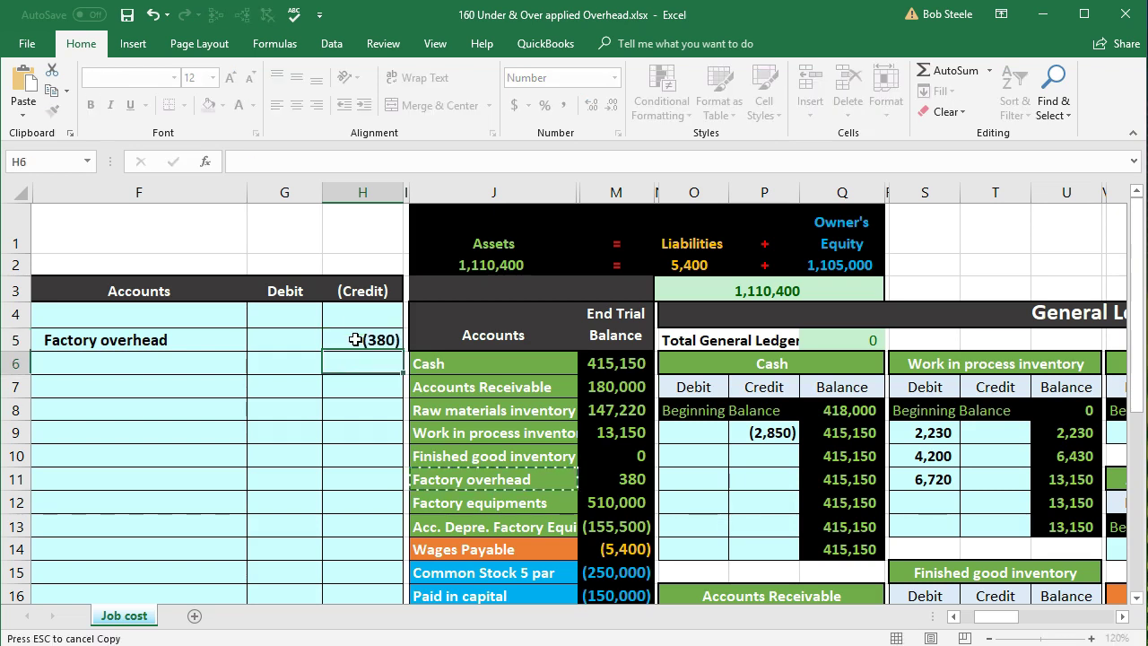
Step: Fill the debit cell G4 with the formula =-H5 to offset the Factory overhead credit
click(287, 314)
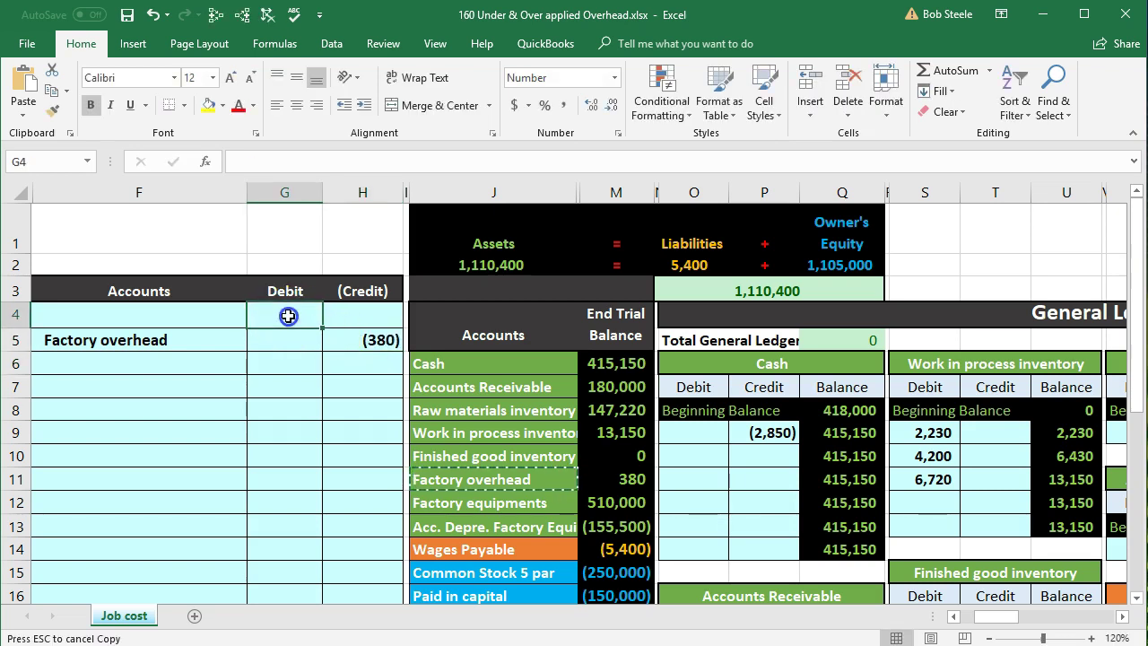
text(-)
key(Down)
key(Right)
key(Return)
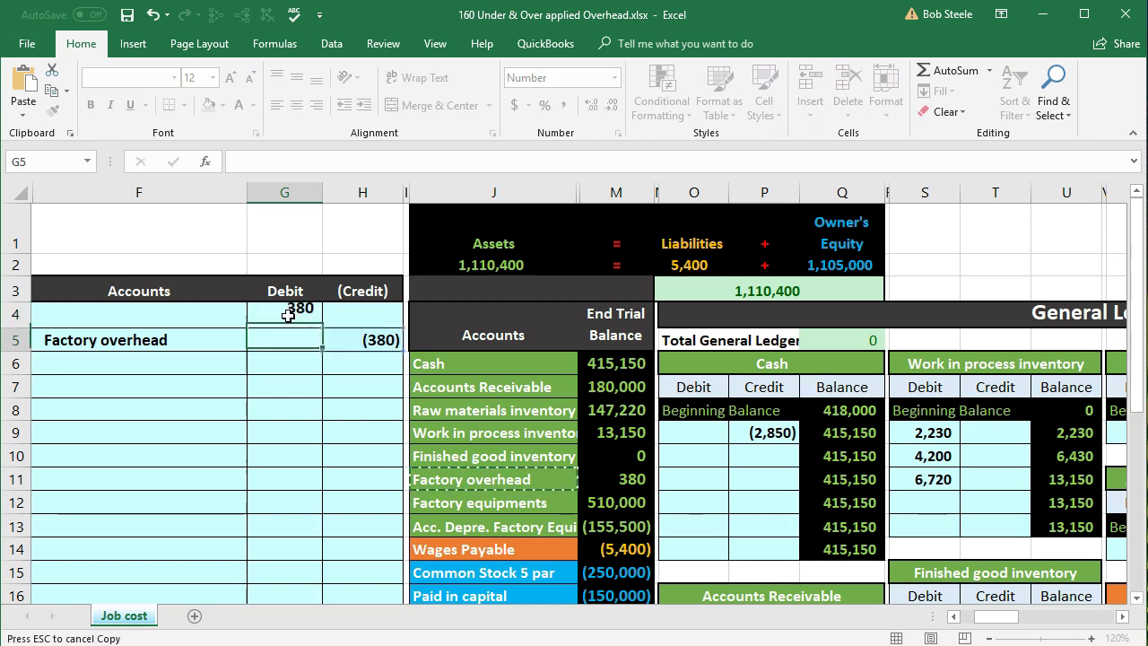
click(287, 315)
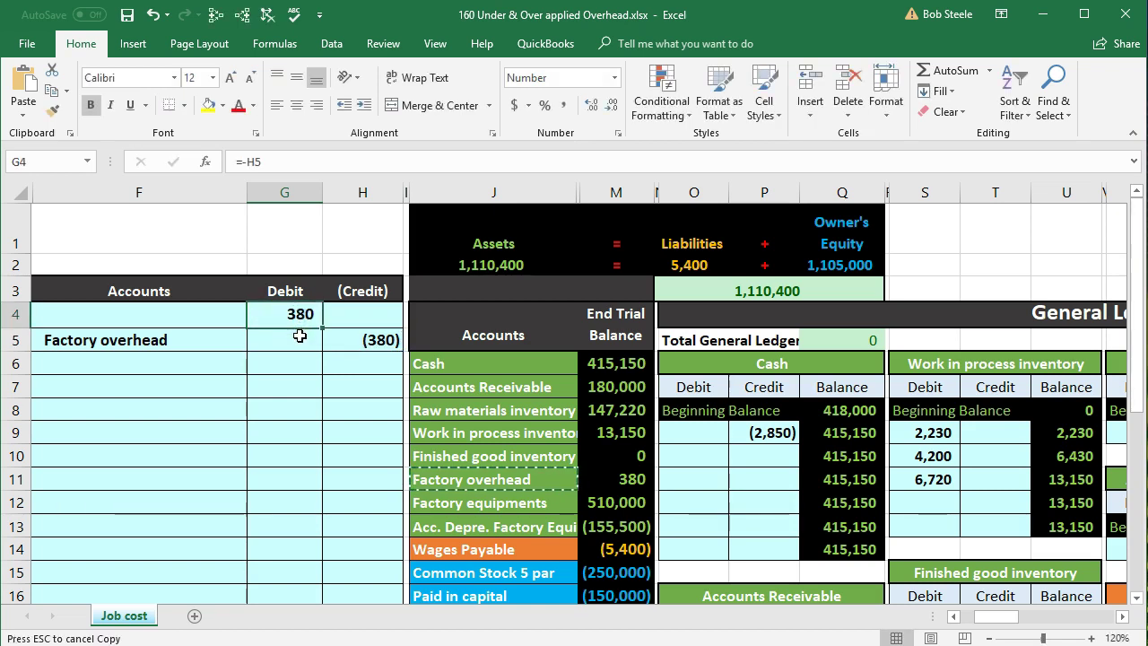
Step: Copy the Cost of goods sold account name from the trial balance and paste it as values into journal cell F4
scroll(301, 334, down, 1)
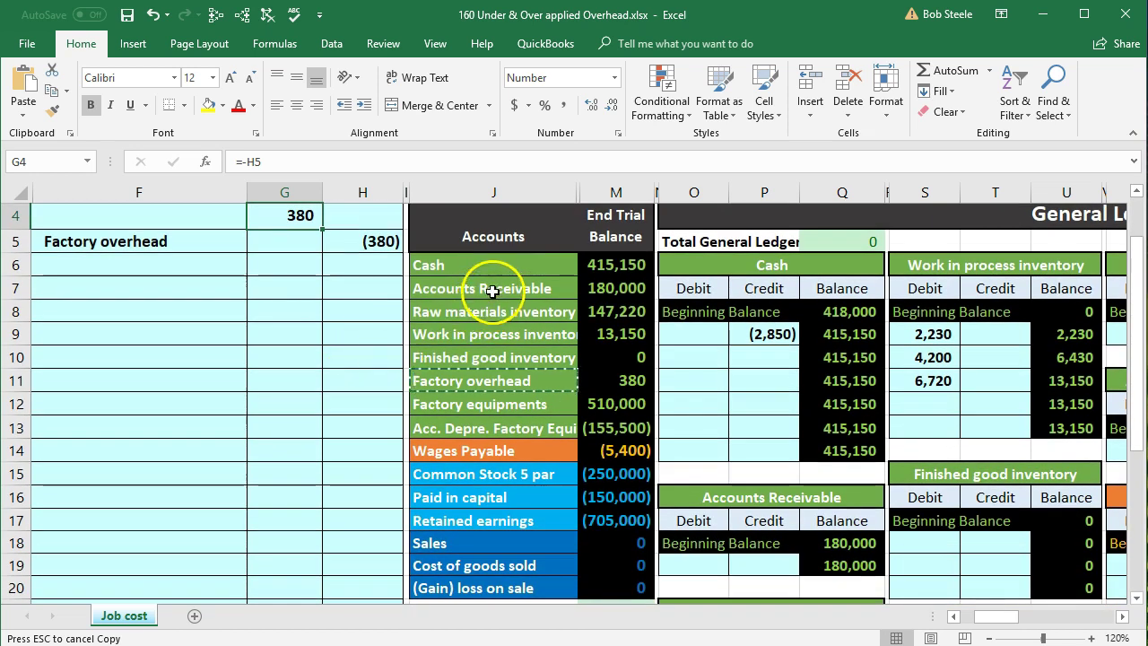
drag(492, 264, 512, 511)
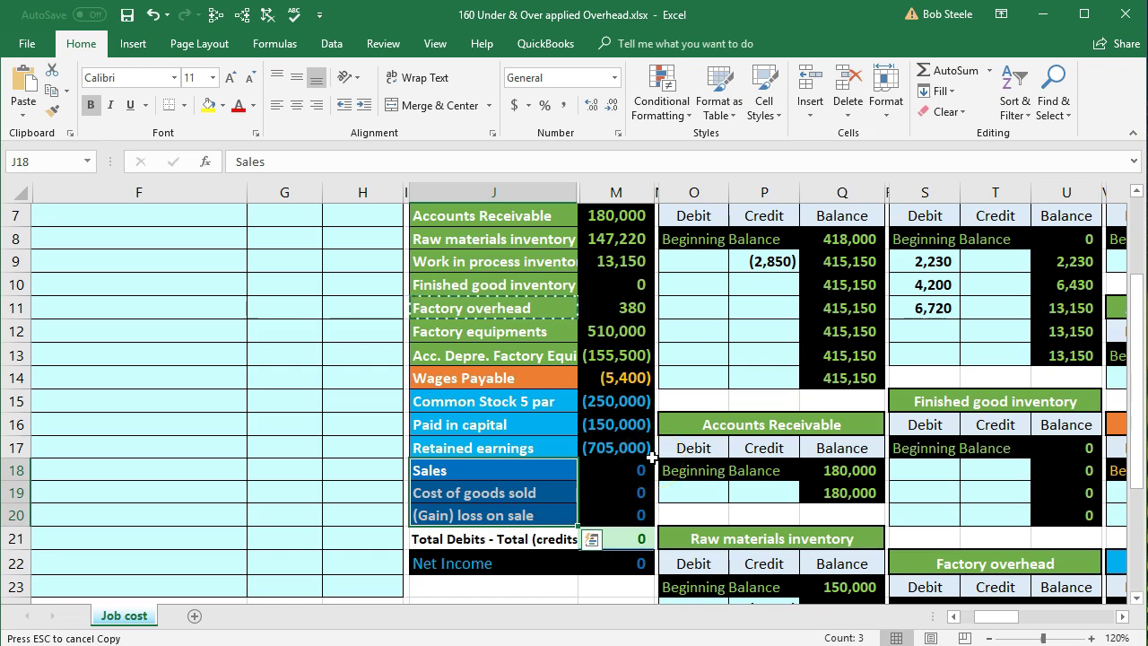
click(543, 498)
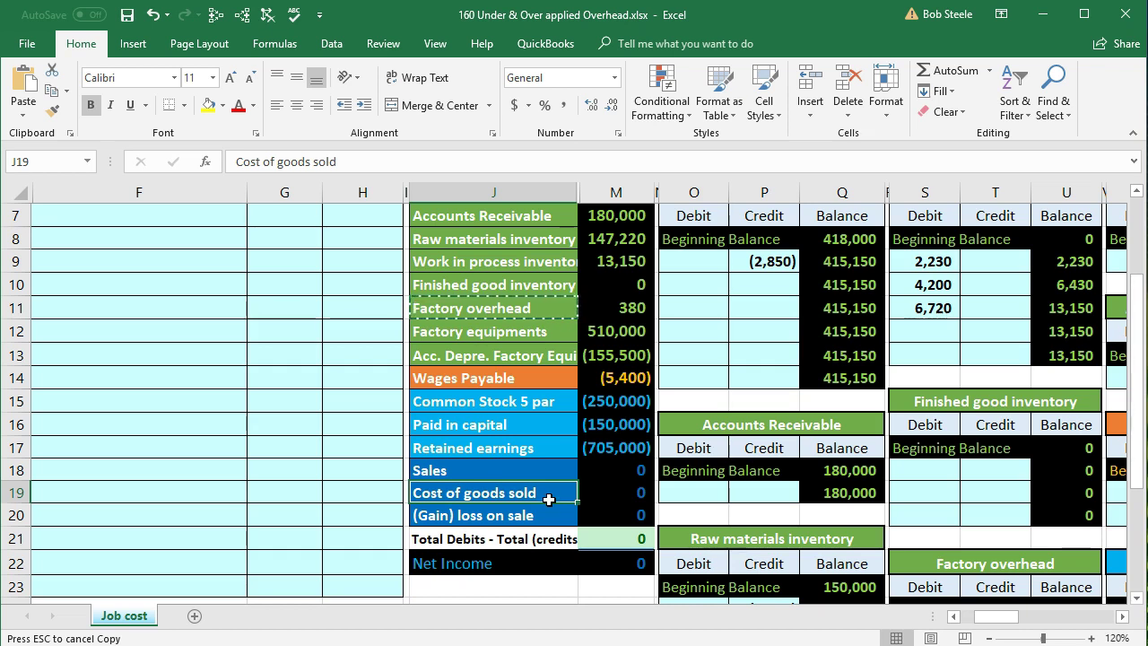
click(552, 495)
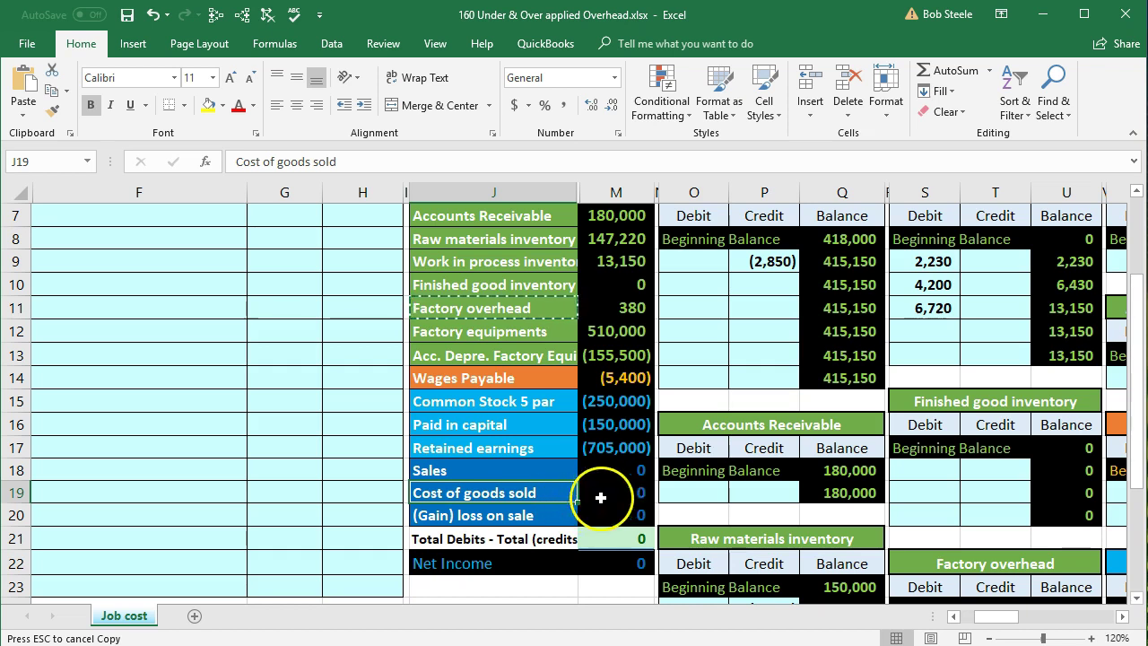
right_click(554, 492)
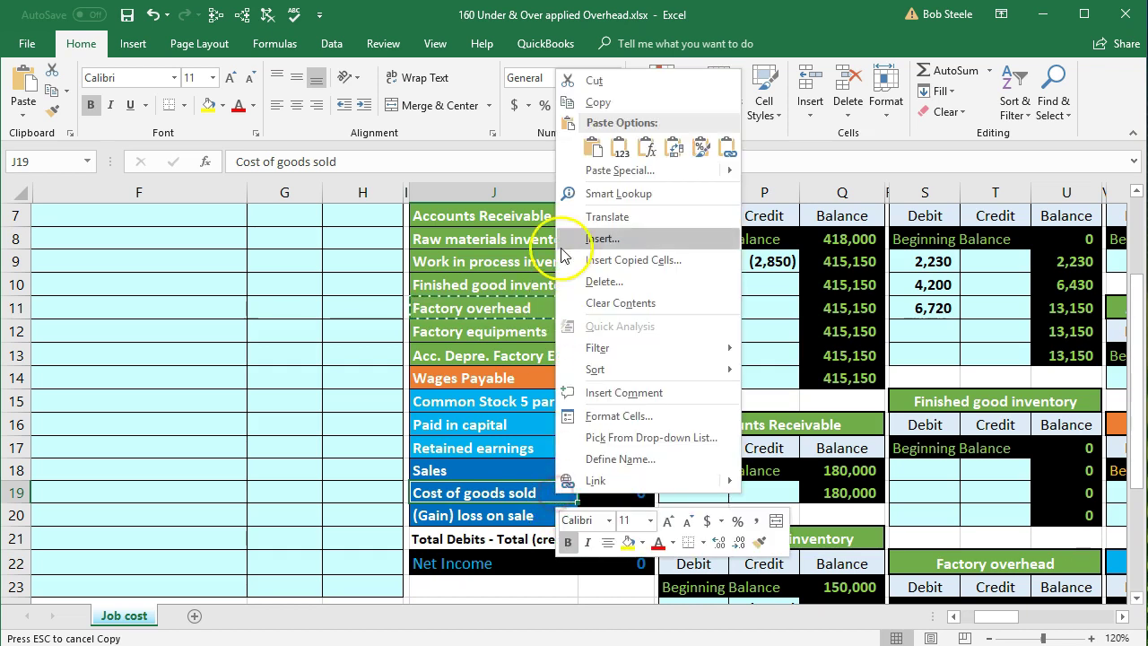
click(595, 104)
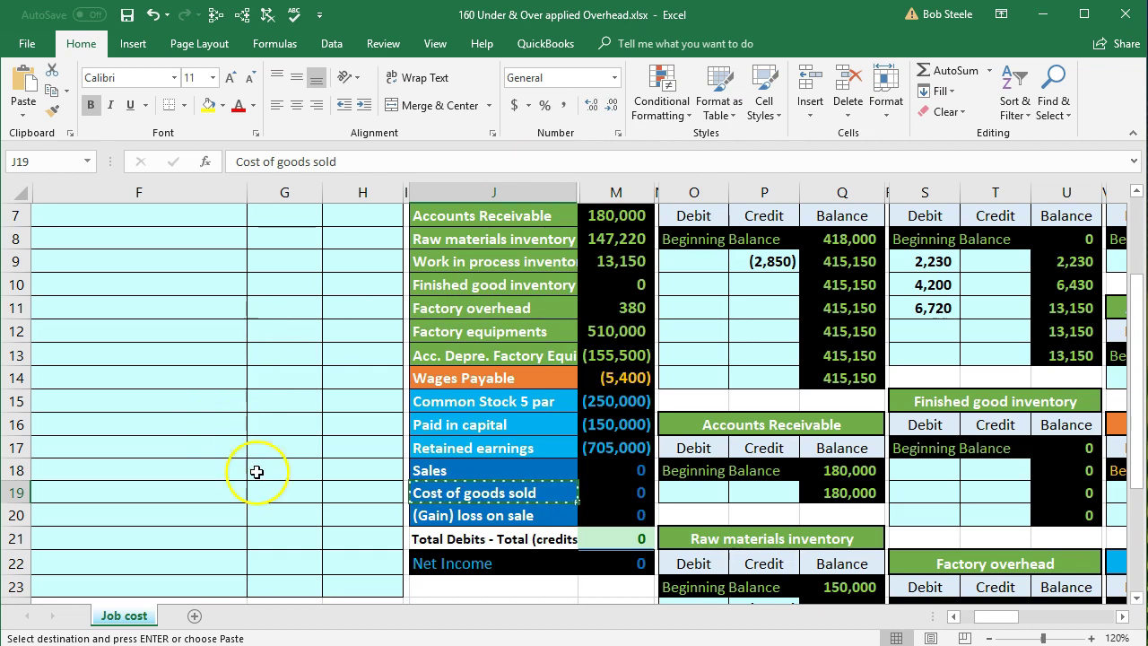
click(389, 494)
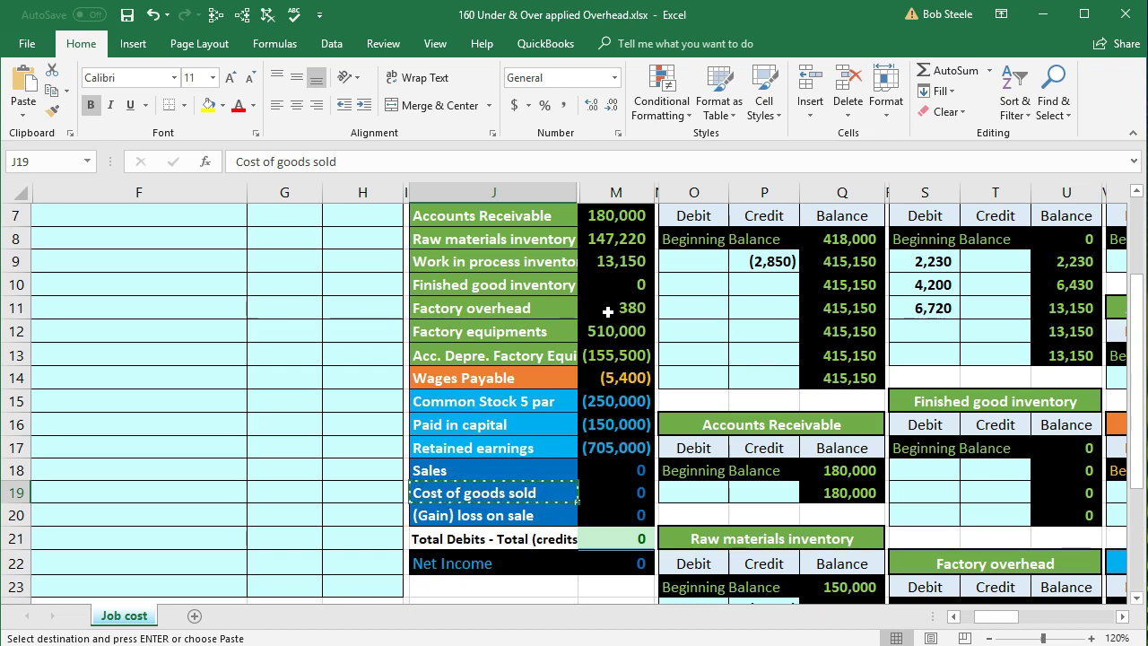
scroll(206, 391, up, 2)
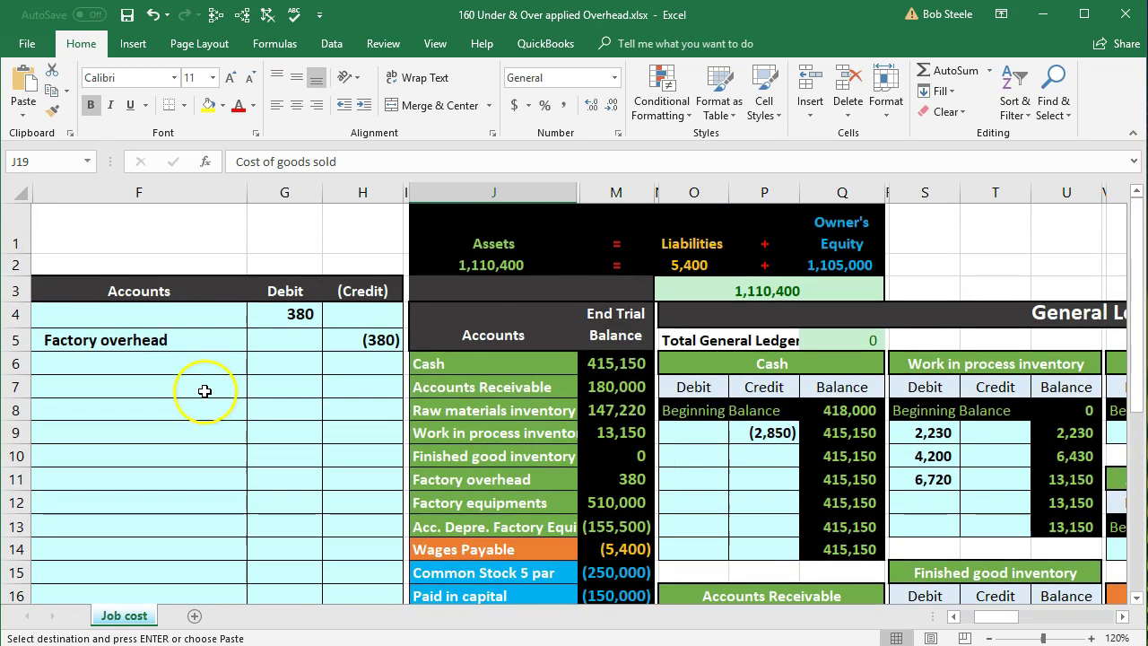
right_click(160, 315)
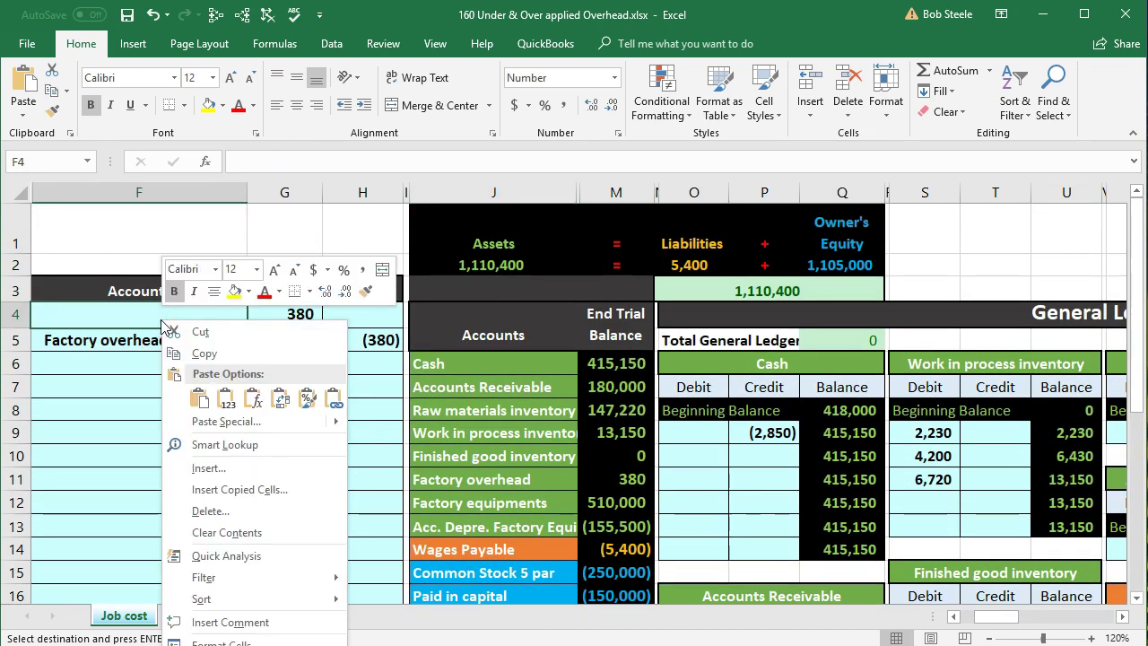
click(221, 397)
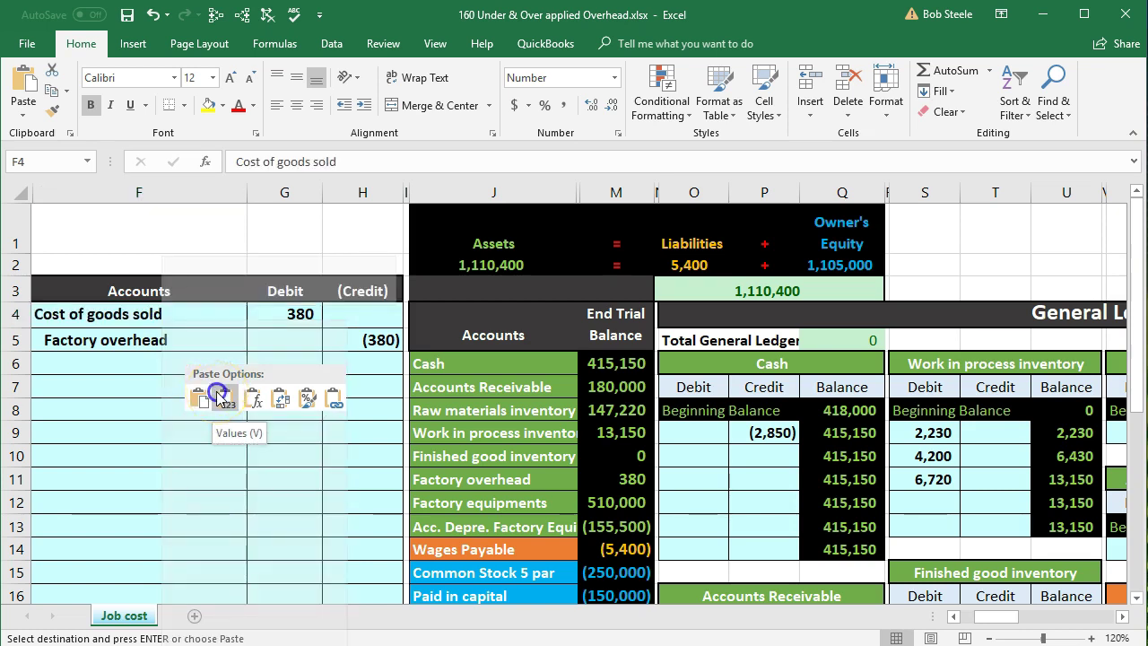
Step: Review the Cost of goods sold journal line and the matching row in the trial balance
drag(180, 305, 264, 300)
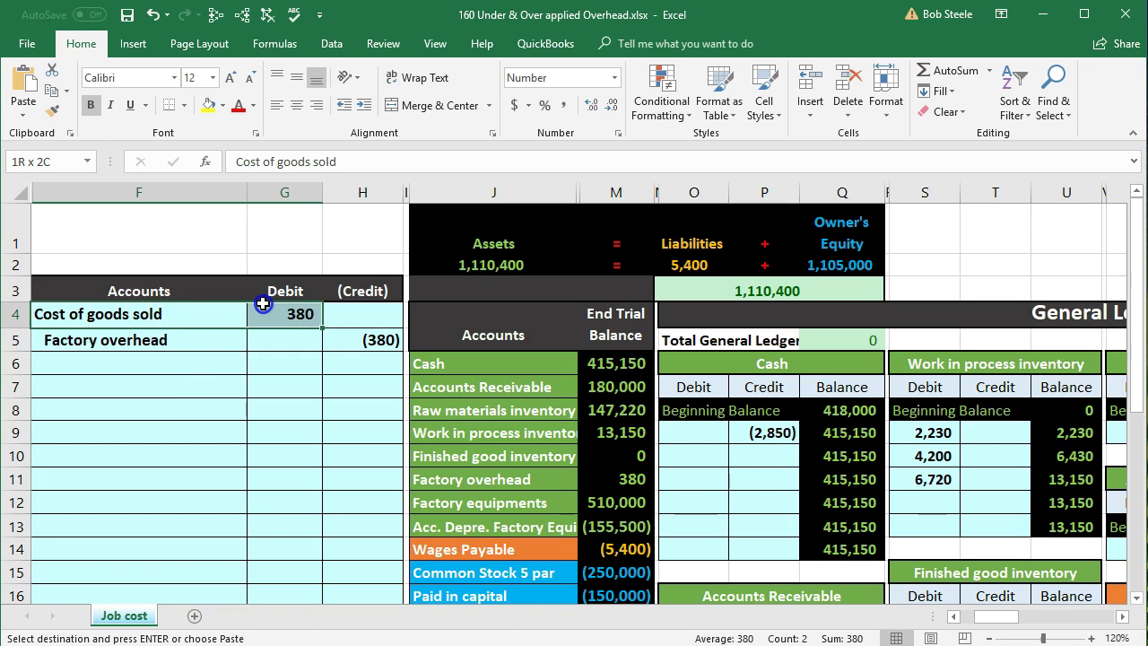
scroll(406, 493, down, 2)
scroll(407, 494, down, 1)
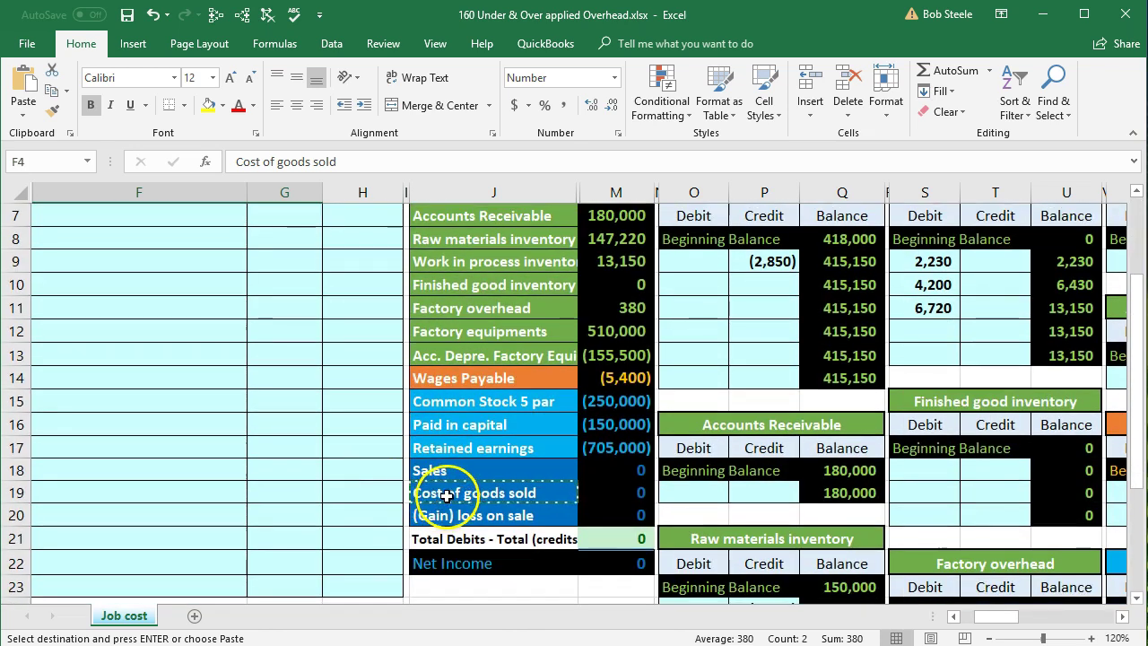
drag(443, 493, 610, 496)
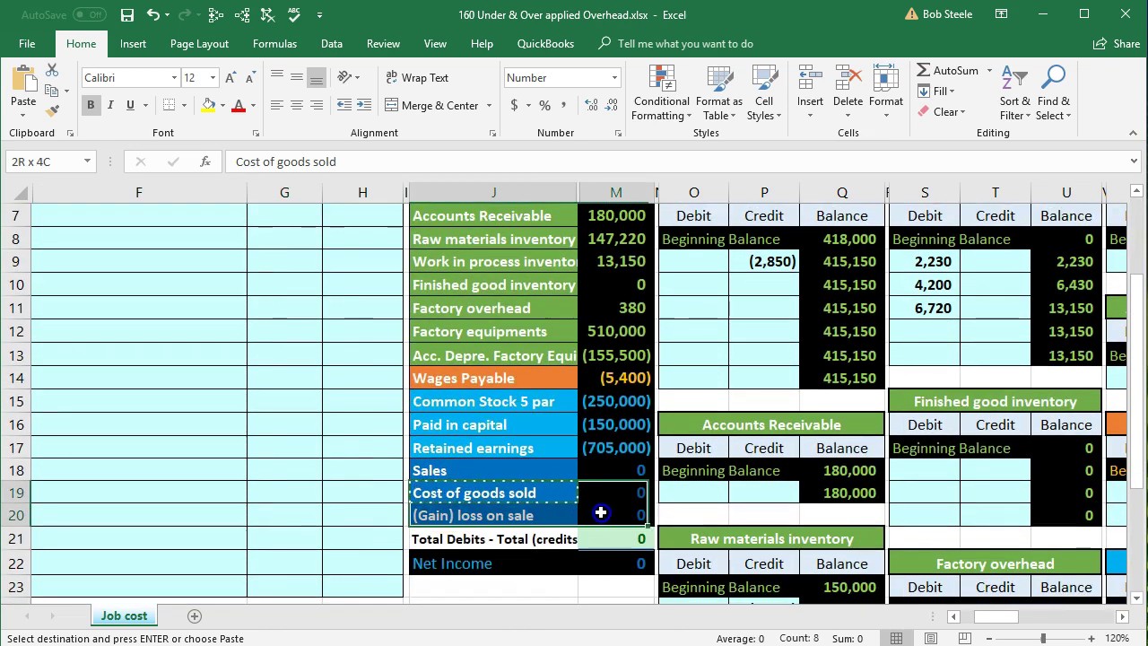
click(381, 353)
scroll(377, 388, up, 2)
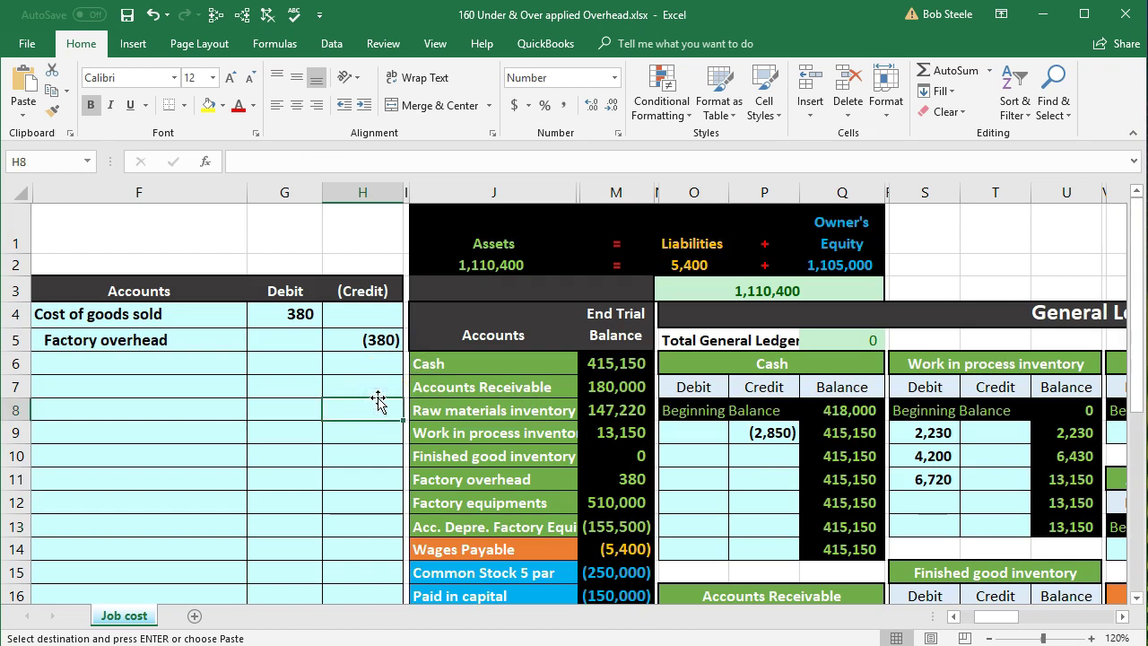
Step: Post the Cost of goods sold debit to general ledger cell AA18 with the formula =G4
key(Right)
key(Right)
key(Right)
key(Right)
key(Right)
key(Right)
key(Right)
key(Right)
key(Right)
key(Right)
key(Right)
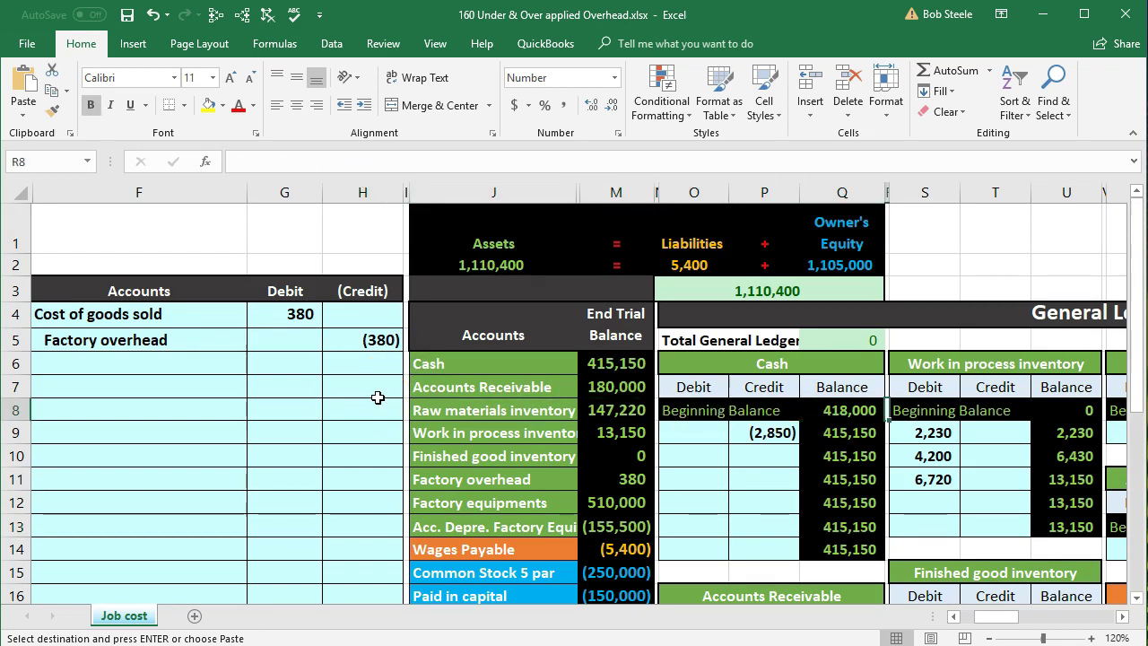
key(Right)
key(Right)
key(Right)
key(Right)
key(Right)
key(Right)
key(Right)
key(Right)
key(Right)
key(Right)
key(Right)
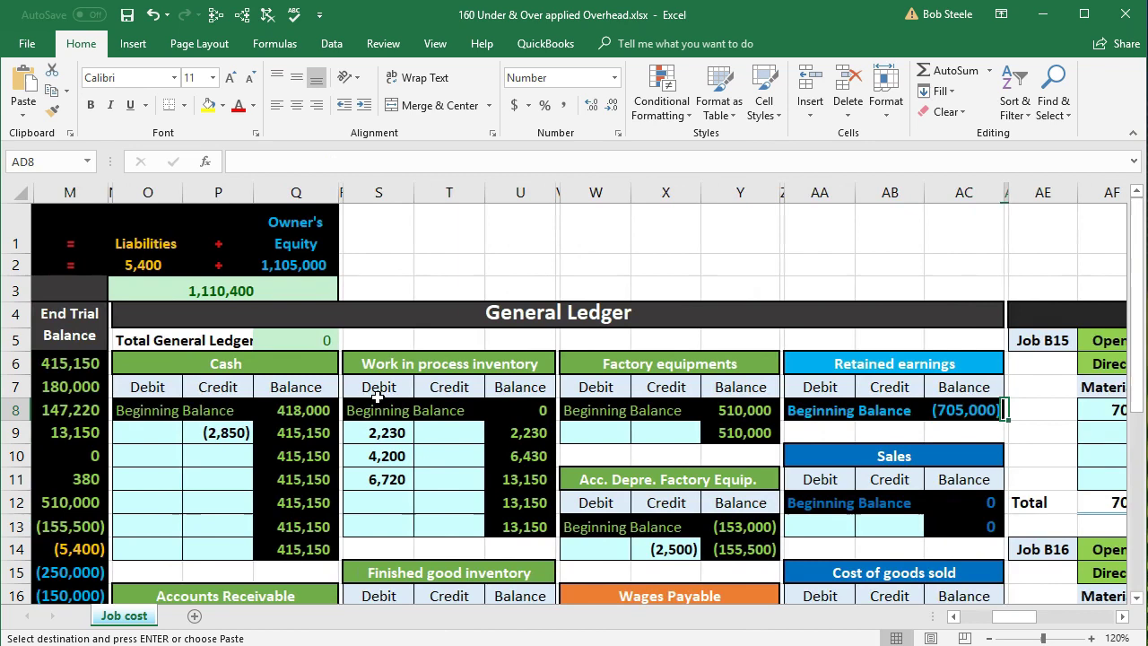
key(Right)
key(Down)
key(Down)
key(Down)
key(Down)
key(Down)
key(Down)
key(Down)
key(Down)
key(Down)
key(Down)
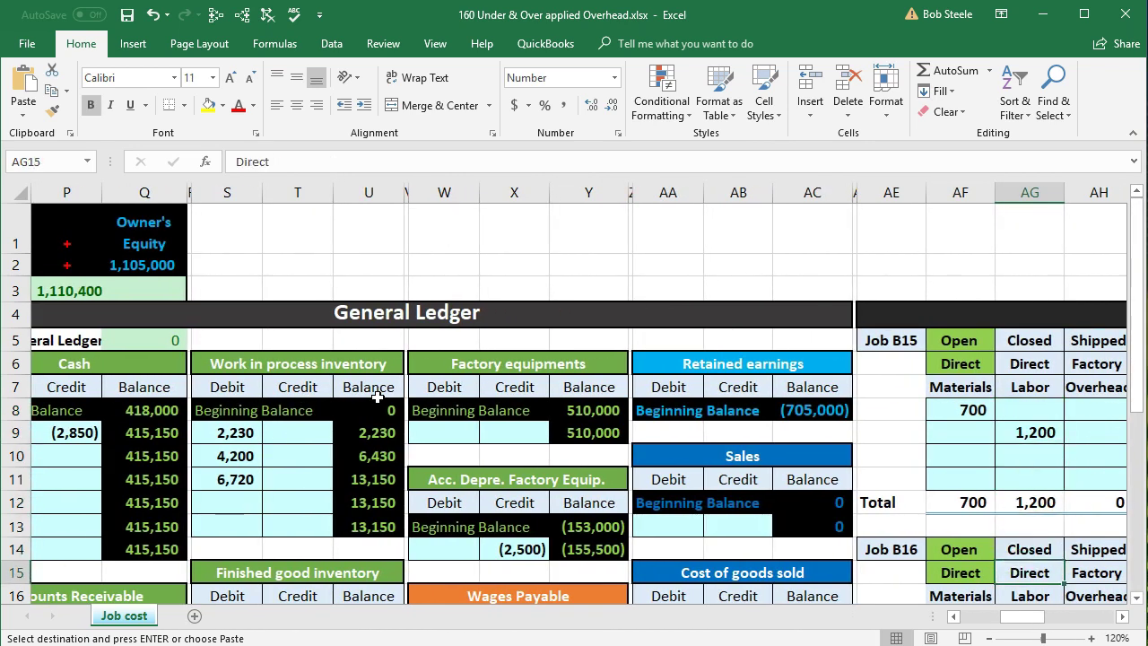
key(Down)
key(Down)
key(Left)
key(Left)
key(Left)
key(Left)
key(Left)
key(Left)
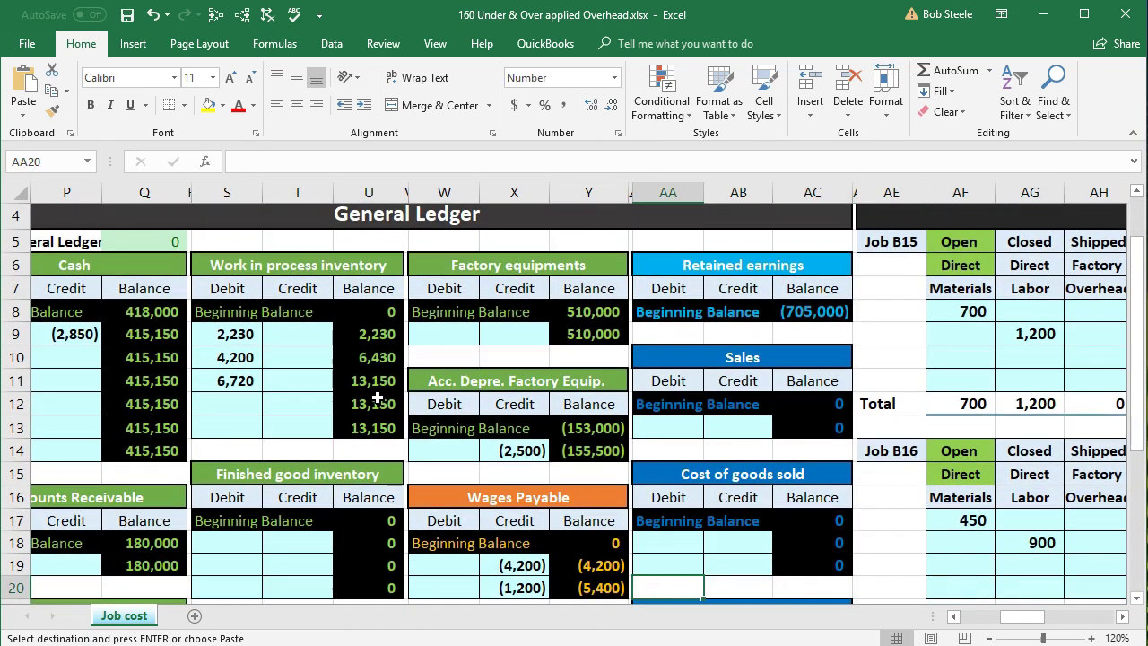
key(Up)
key(Up)
scroll(381, 403, down, 1)
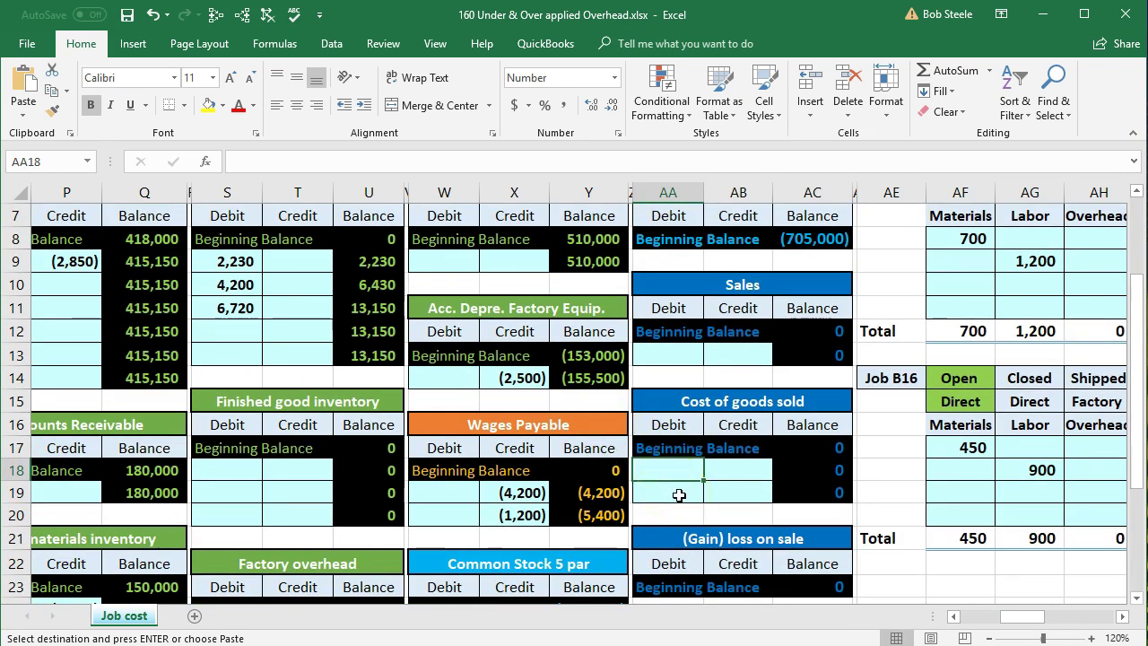
text(=)
key(Left)
key(Left)
key(Left)
key(Left)
key(Left)
key(Left)
key(Left)
key(Left)
key(Left)
key(Left)
key(Left)
key(Left)
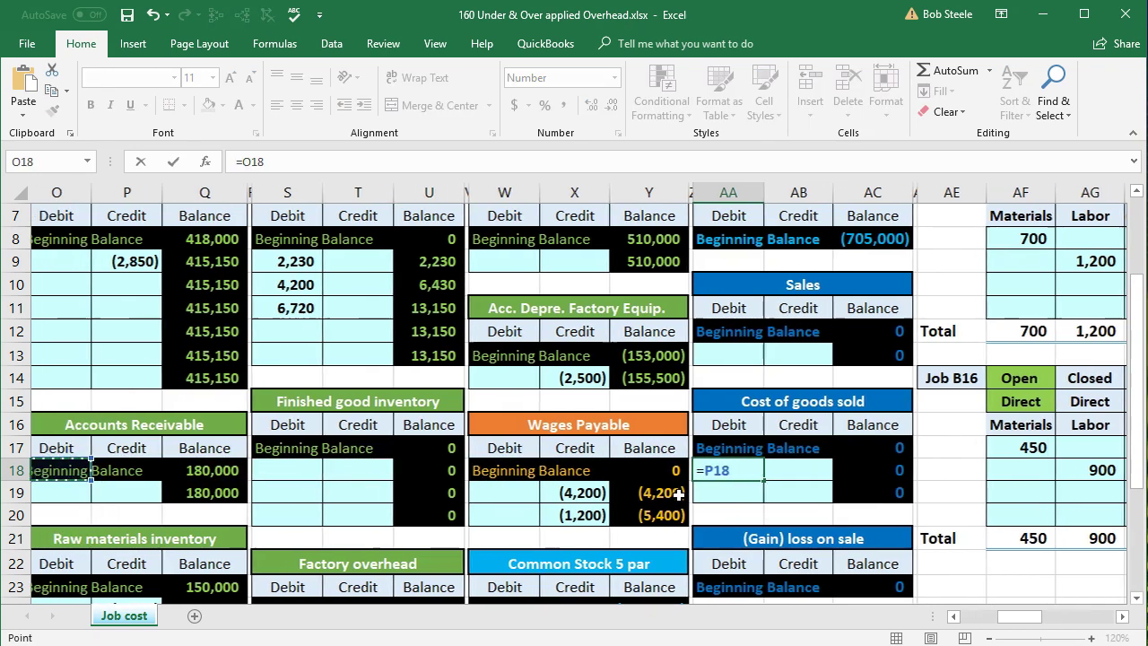
key(Left)
key(Left)
key(Left)
key(Left)
key(Left)
key(Left)
key(Left)
key(Up)
key(Up)
key(Up)
key(Up)
key(Up)
key(Up)
key(Up)
key(Up)
key(Up)
key(Up)
key(Up)
key(Up)
key(Up)
key(Up)
key(Right)
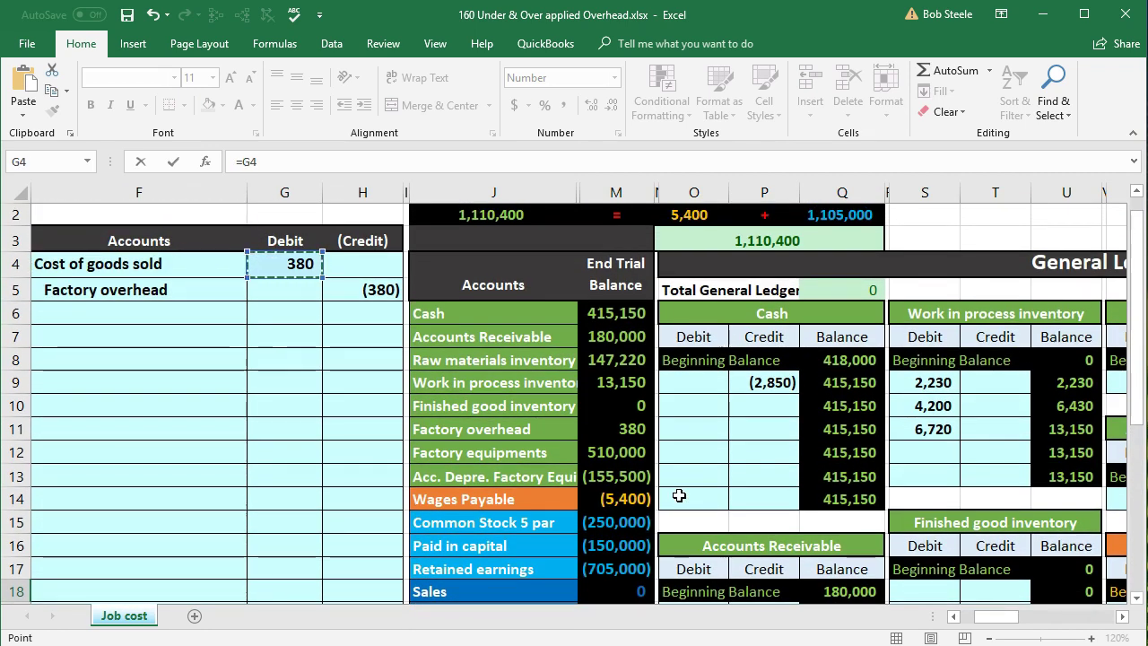
key(Return)
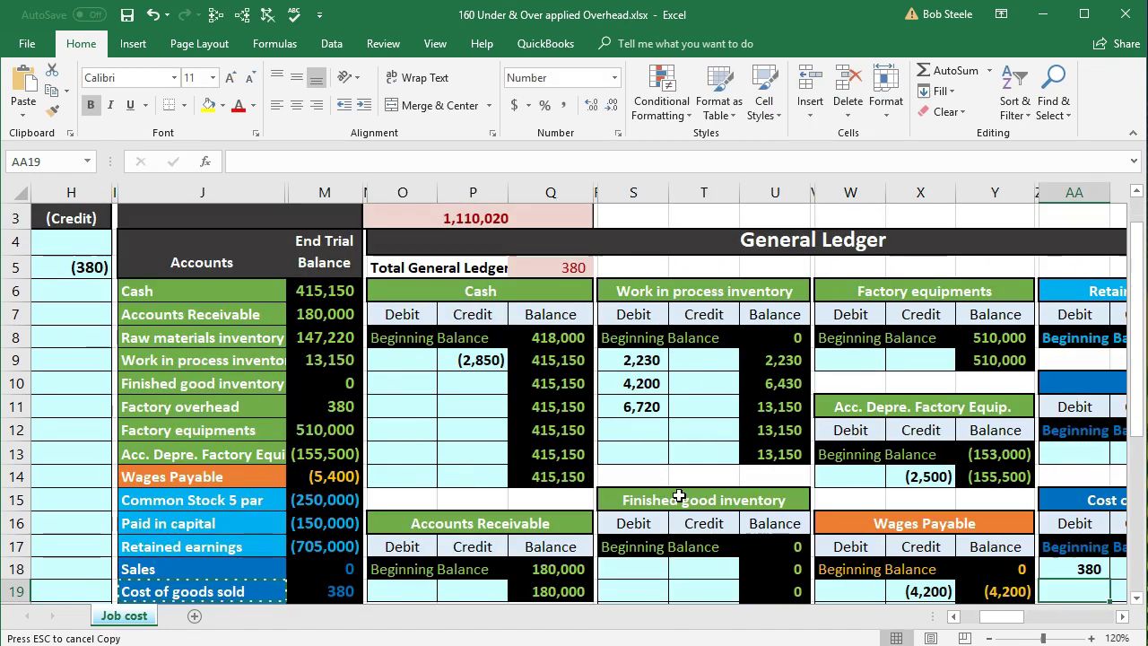
Step: Trace the links of the Cost of goods sold ledger balance in AC19 and follow them to trial balance cell M19
scroll(738, 504, down, 1)
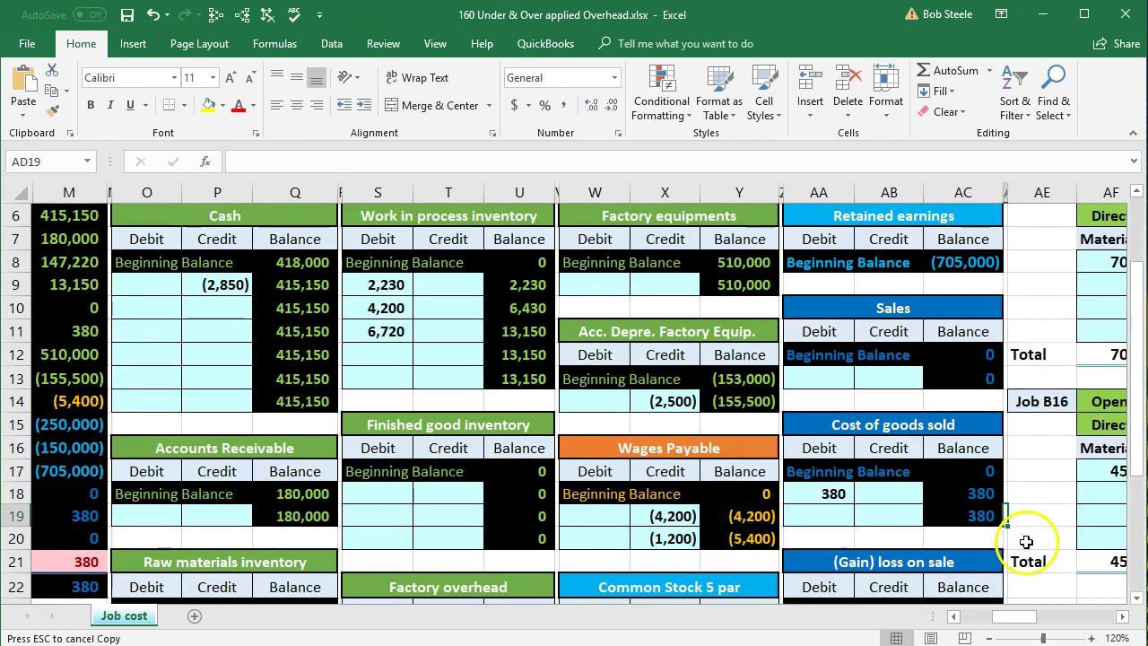
click(977, 513)
click(242, 18)
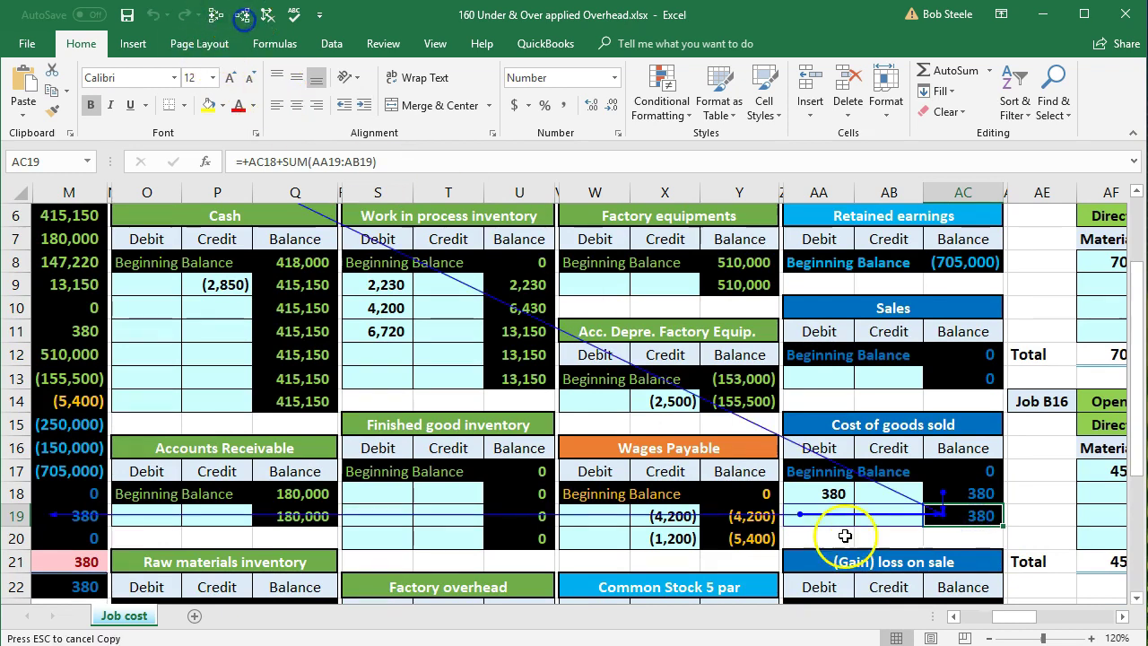
drag(1027, 617, 993, 620)
scroll(661, 500, up, 2)
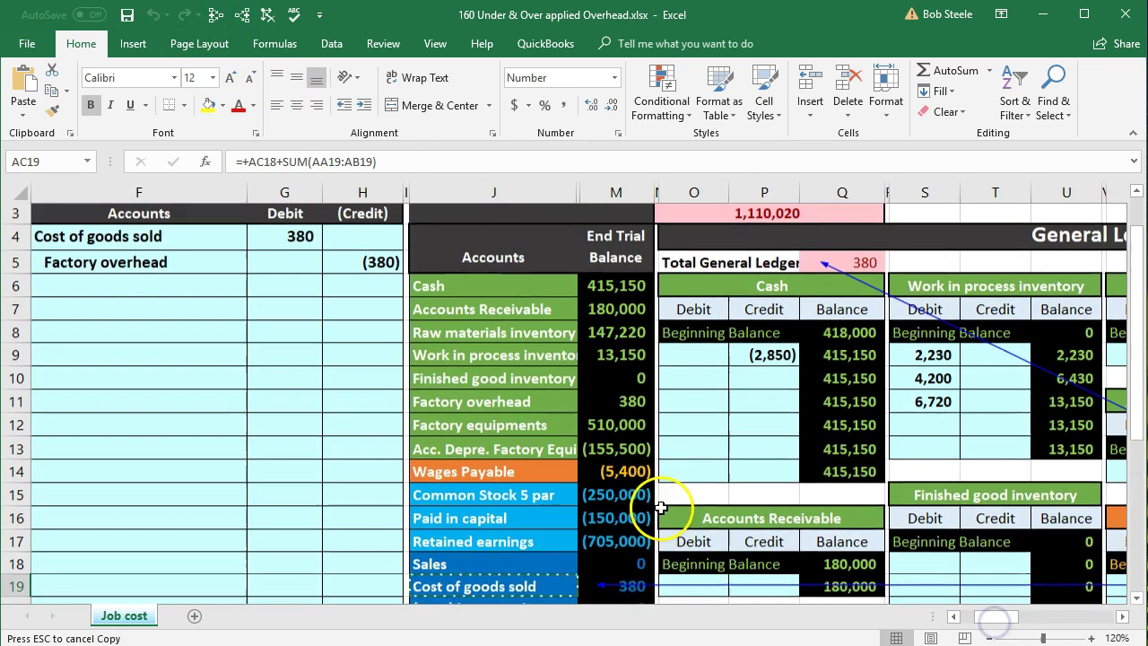
scroll(672, 391, down, 1)
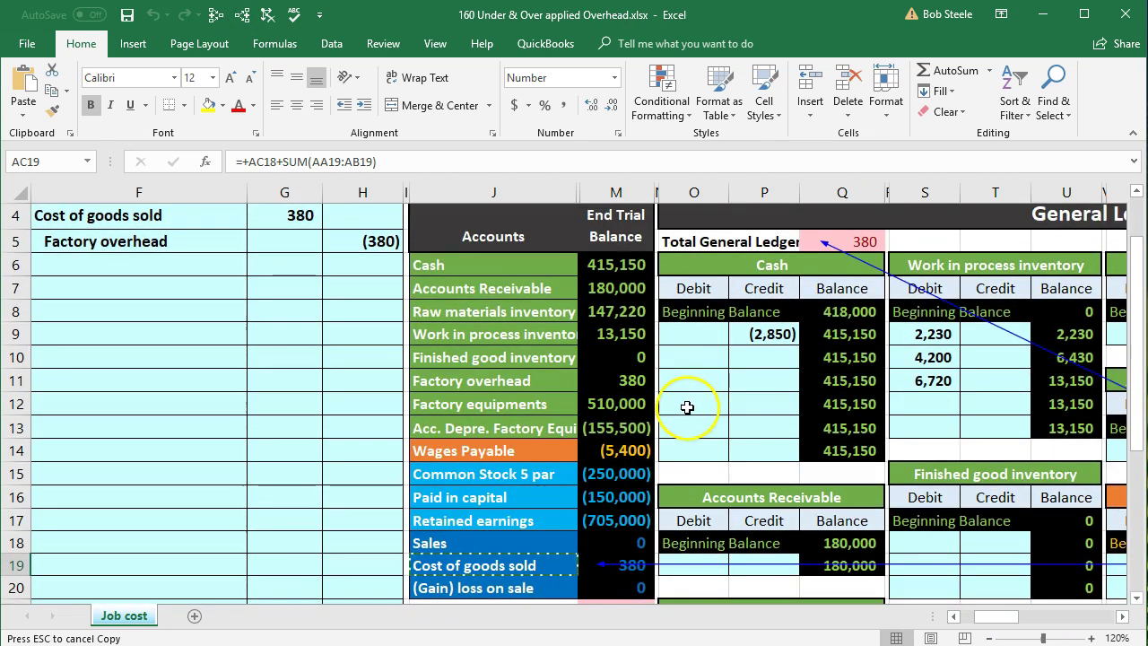
scroll(674, 518, down, 1)
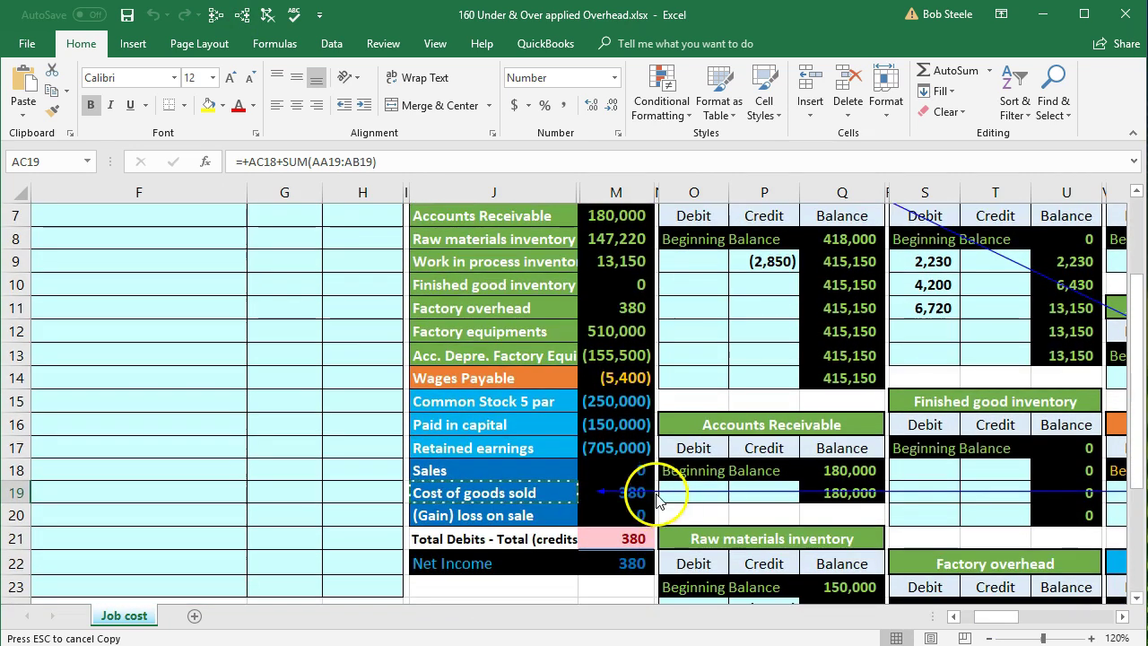
click(636, 487)
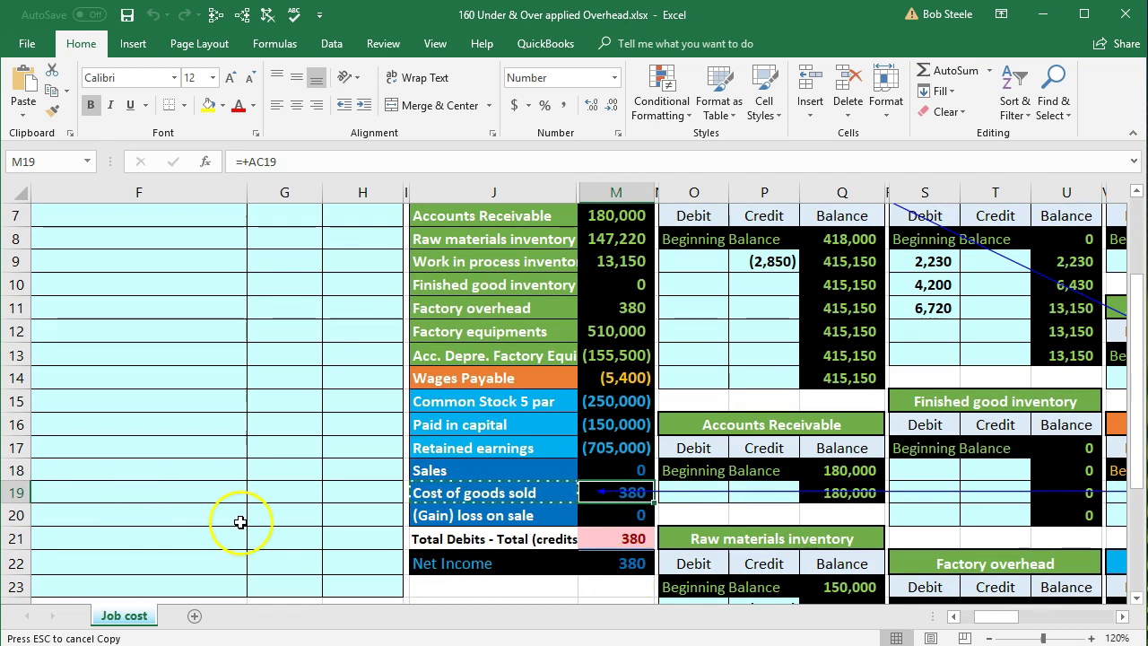
Step: Inspect the Net Income formula in M22 and clear the trace arrows
scroll(592, 538, down, 1)
click(619, 494)
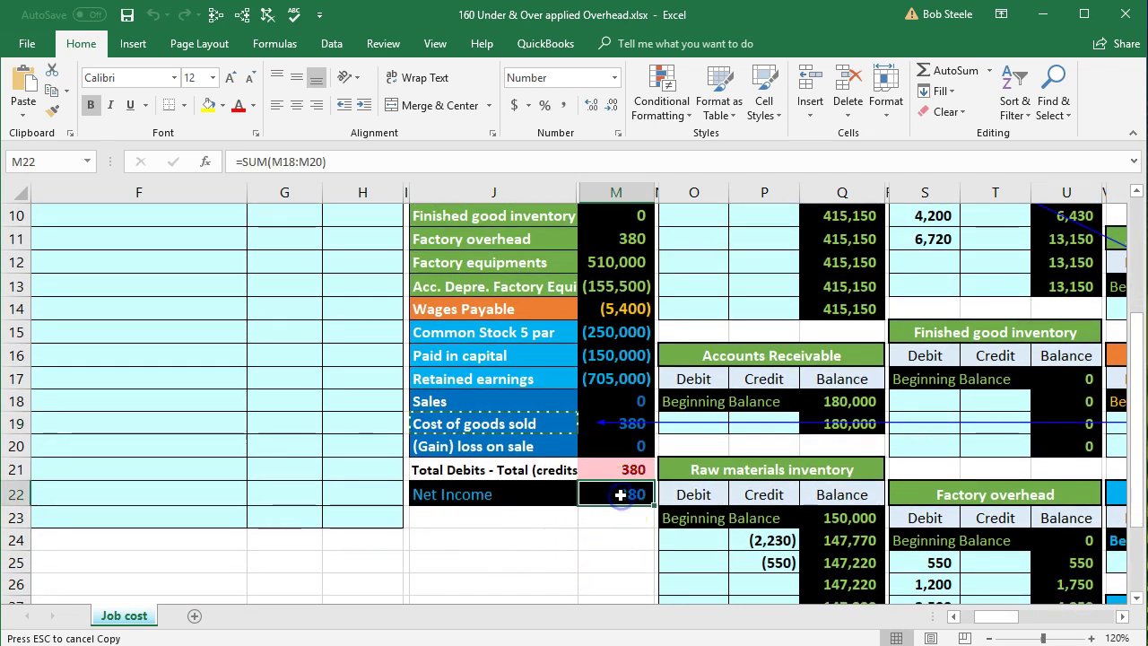
double_click(620, 494)
key(Return)
click(619, 494)
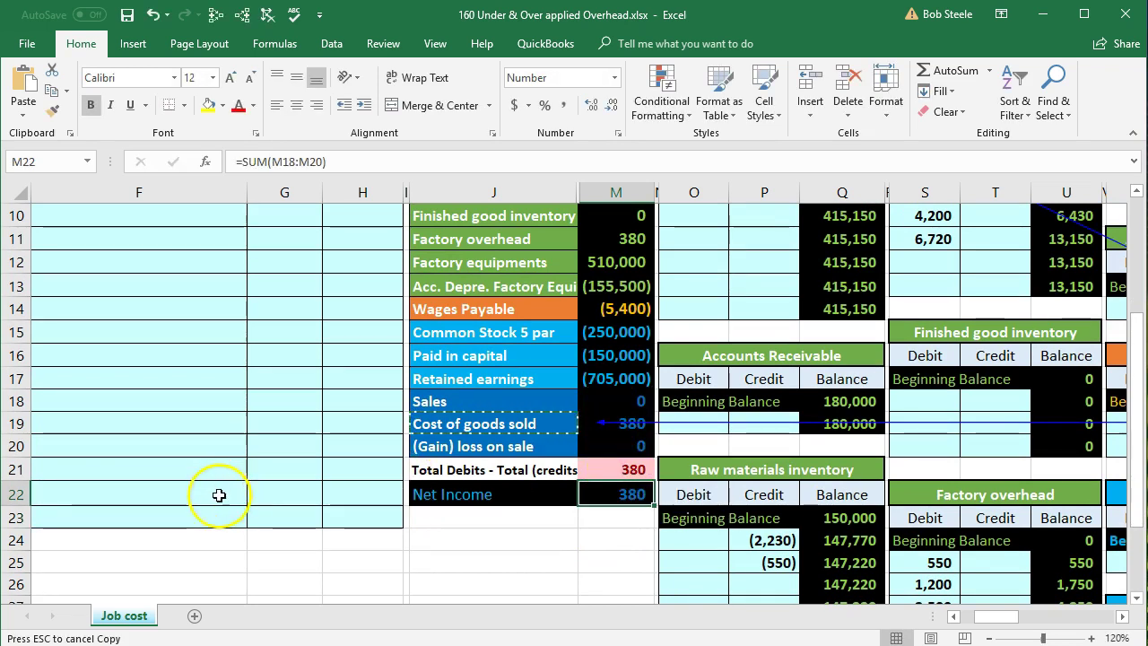
scroll(220, 494, up, 2)
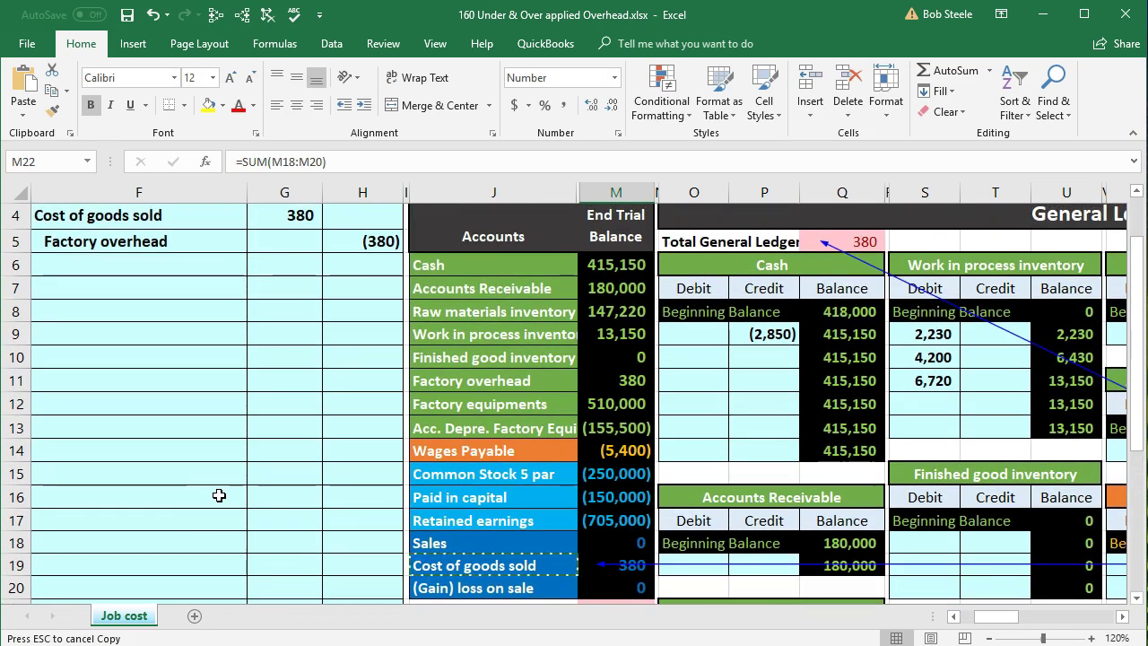
scroll(218, 495, up, 1)
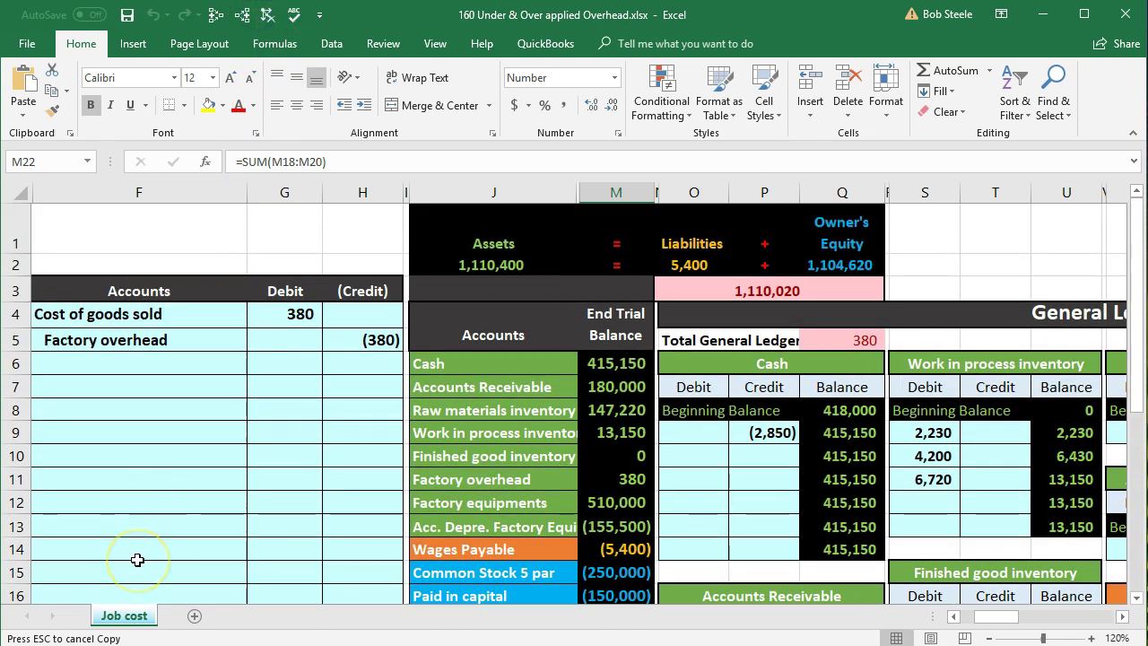
Step: Review the Factory overhead journal line and its row in the trial balance
drag(154, 341, 404, 336)
scroll(722, 528, down, 1)
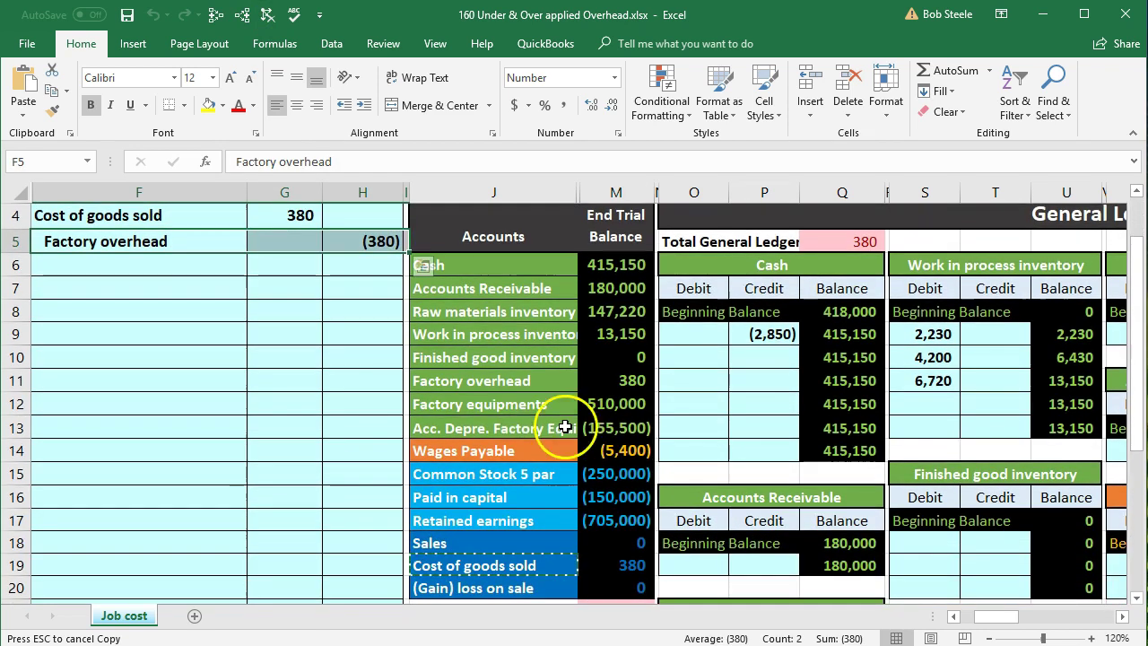
drag(487, 380, 633, 380)
Step: Post the Factory overhead credit to general ledger cell T30 with the formula =H5
scroll(786, 433, down, 4)
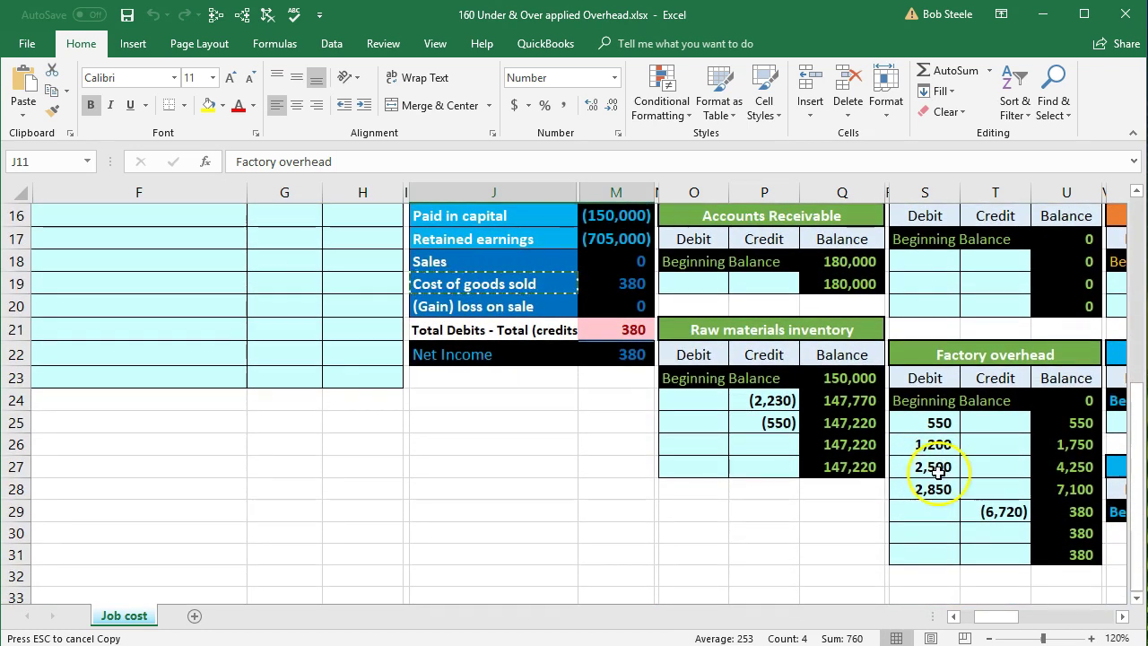
click(989, 532)
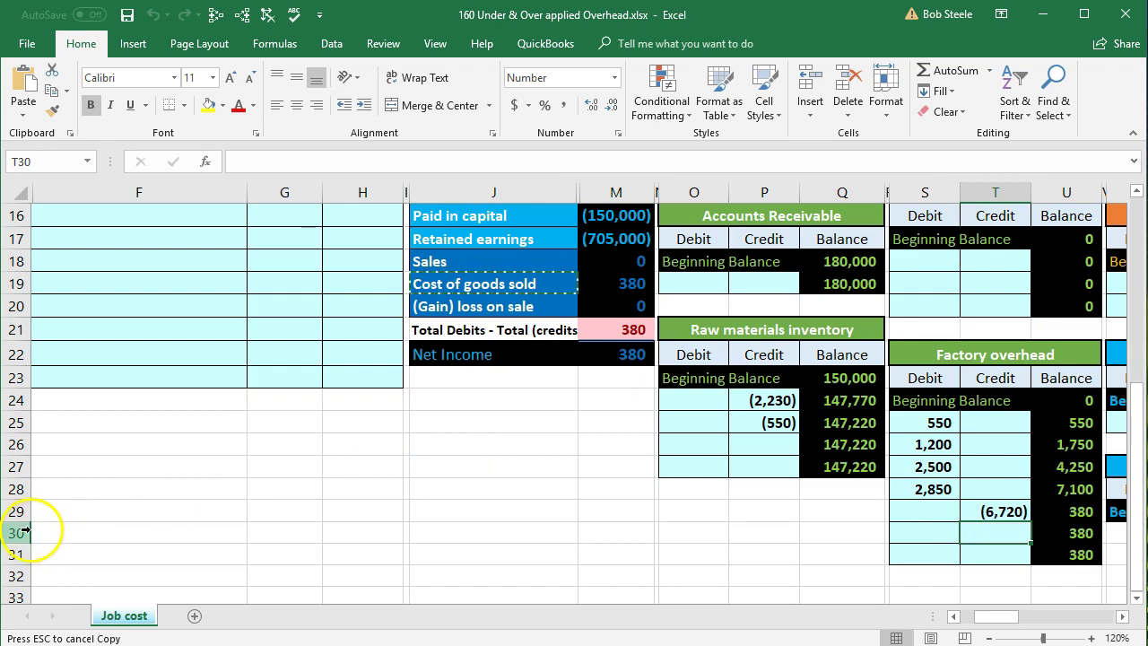
text(=)
key(Left)
key(Left)
key(Left)
key(Left)
key(Left)
key(Left)
key(Left)
key(Left)
key(Left)
key(Left)
key(Up)
key(Up)
key(Up)
key(Up)
key(Up)
key(Up)
key(Up)
key(Up)
key(Up)
key(Up)
key(Up)
key(Up)
key(Up)
key(Up)
key(Up)
key(Up)
key(Up)
key(Up)
key(Up)
key(Up)
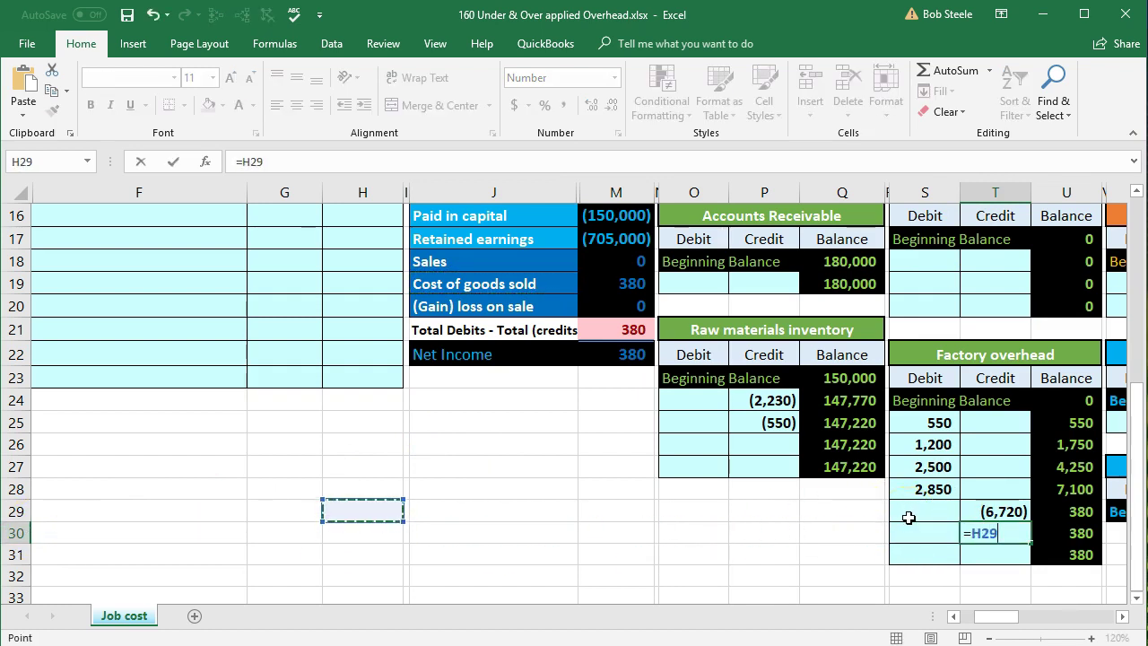
key(Up)
key(Up)
key(Up)
key(Up)
key(Up)
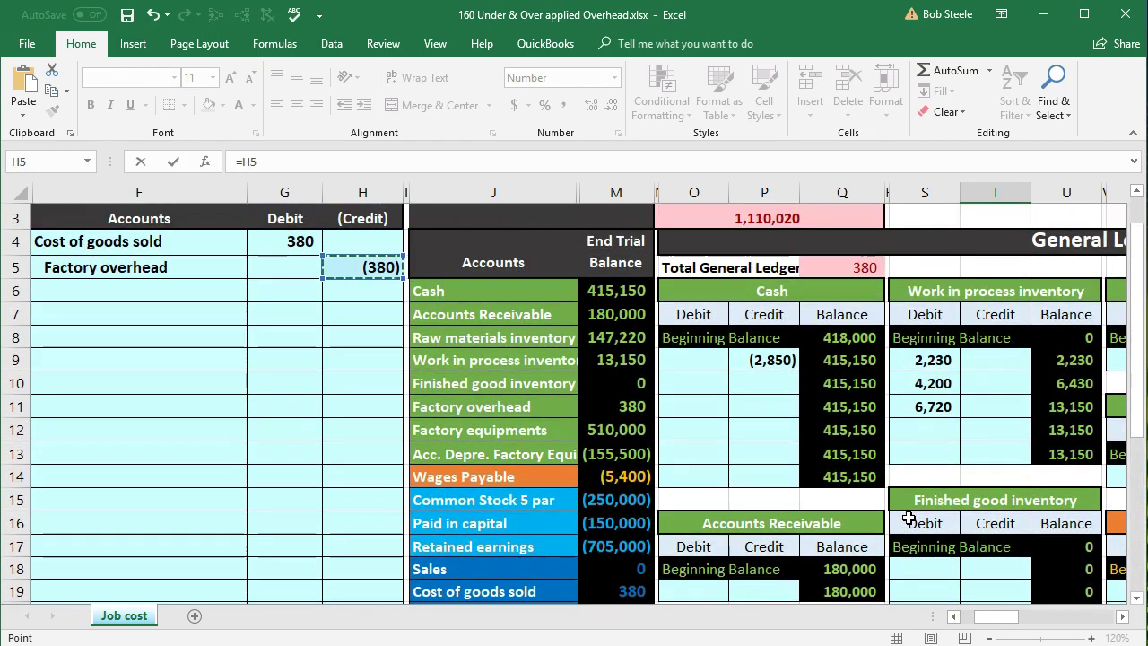
key(Return)
Step: Examine the Factory overhead ledger's running balances in U29 through U31 around the credit in T30
key(Down)
key(Right)
key(Right)
key(Right)
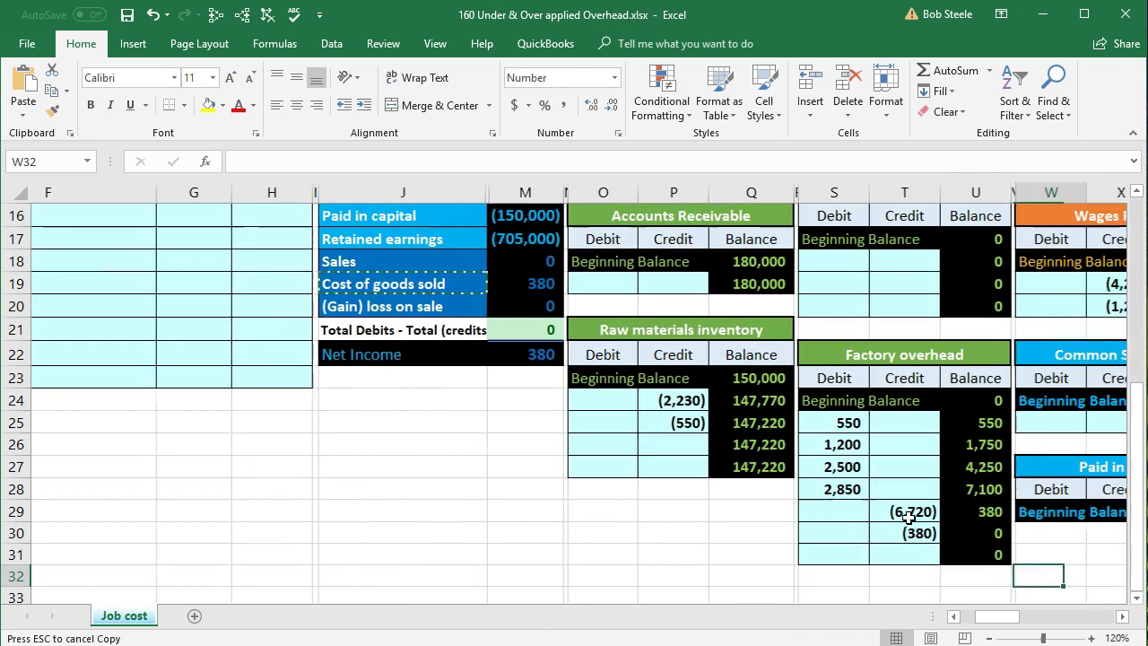
click(868, 513)
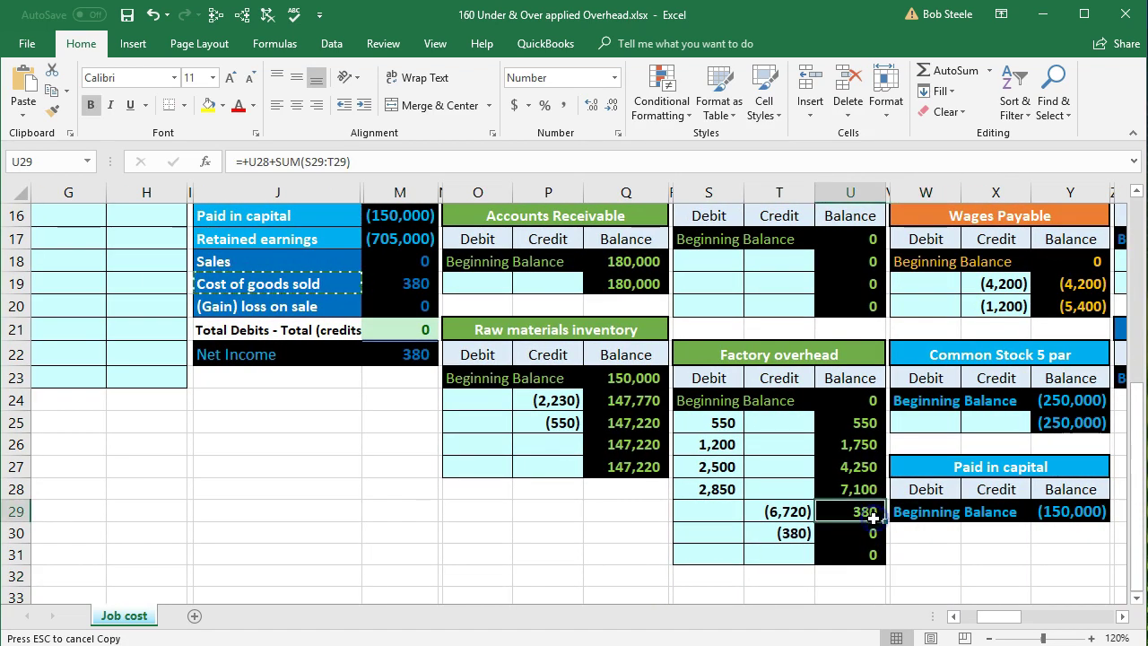
click(801, 537)
click(841, 535)
click(856, 551)
click(868, 567)
Step: Trace the links of Factory overhead balance U31 and check the Factory overhead and Cost of goods sold balances in the trial balance
click(859, 554)
click(217, 16)
click(242, 15)
scroll(295, 448, up, 3)
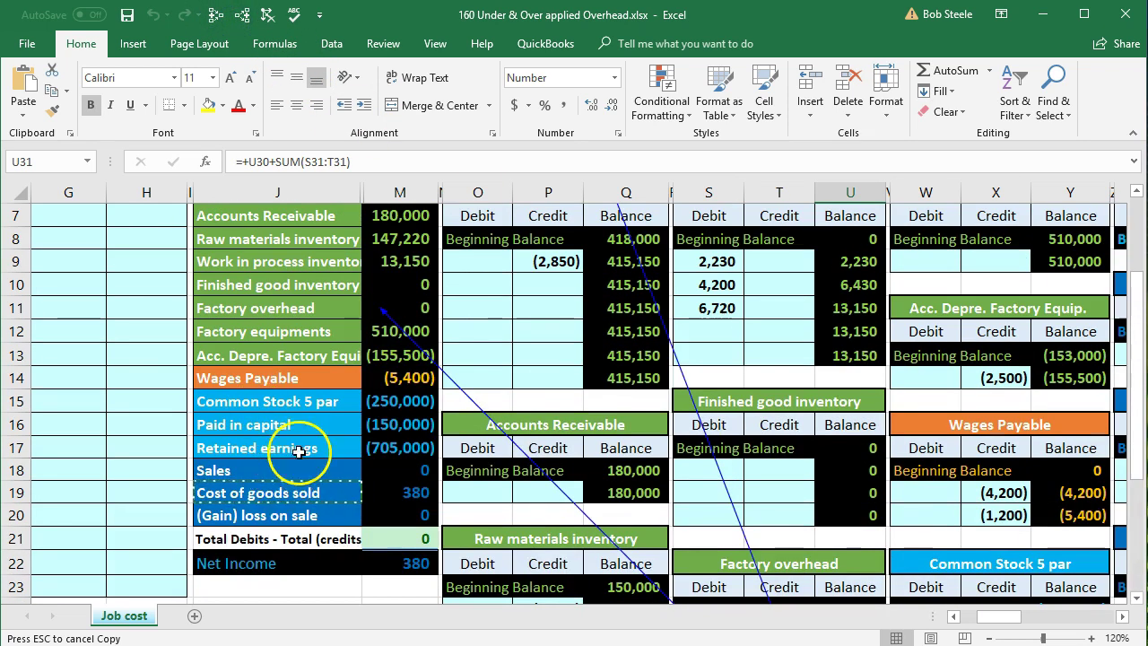
click(399, 308)
scroll(341, 484, up, 1)
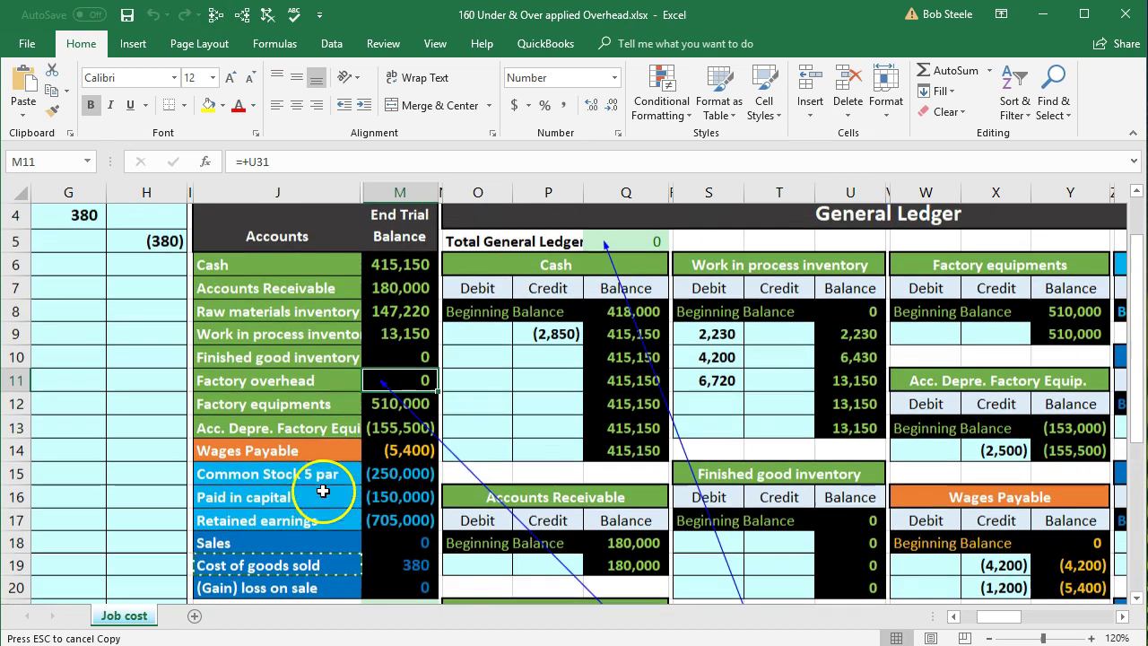
scroll(399, 371, down, 1)
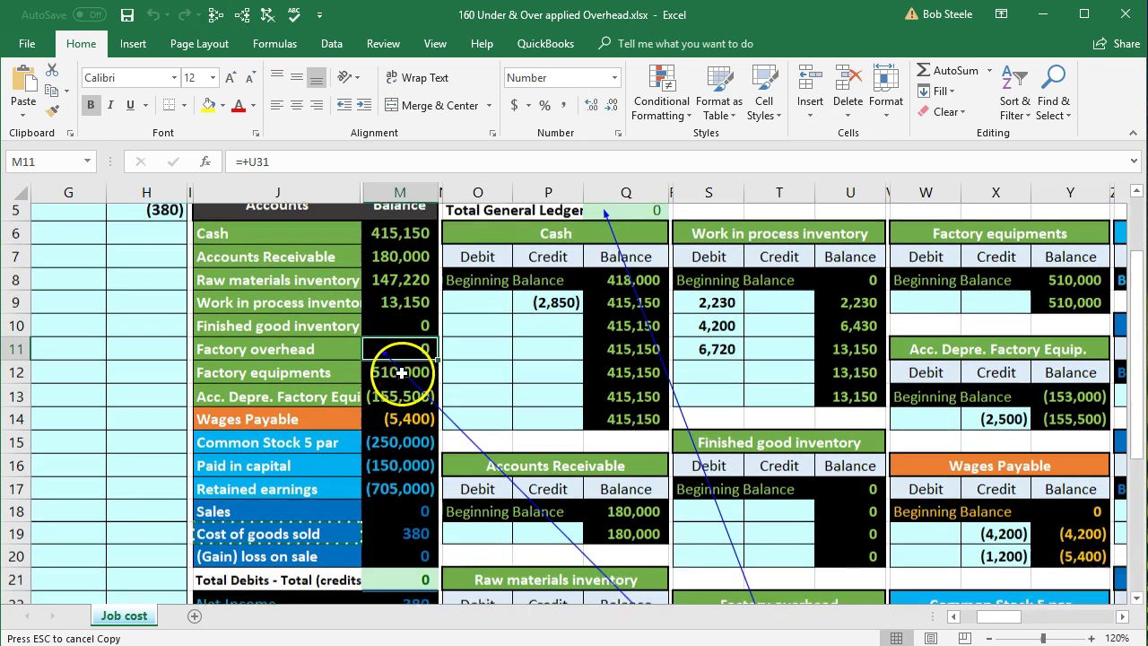
click(383, 489)
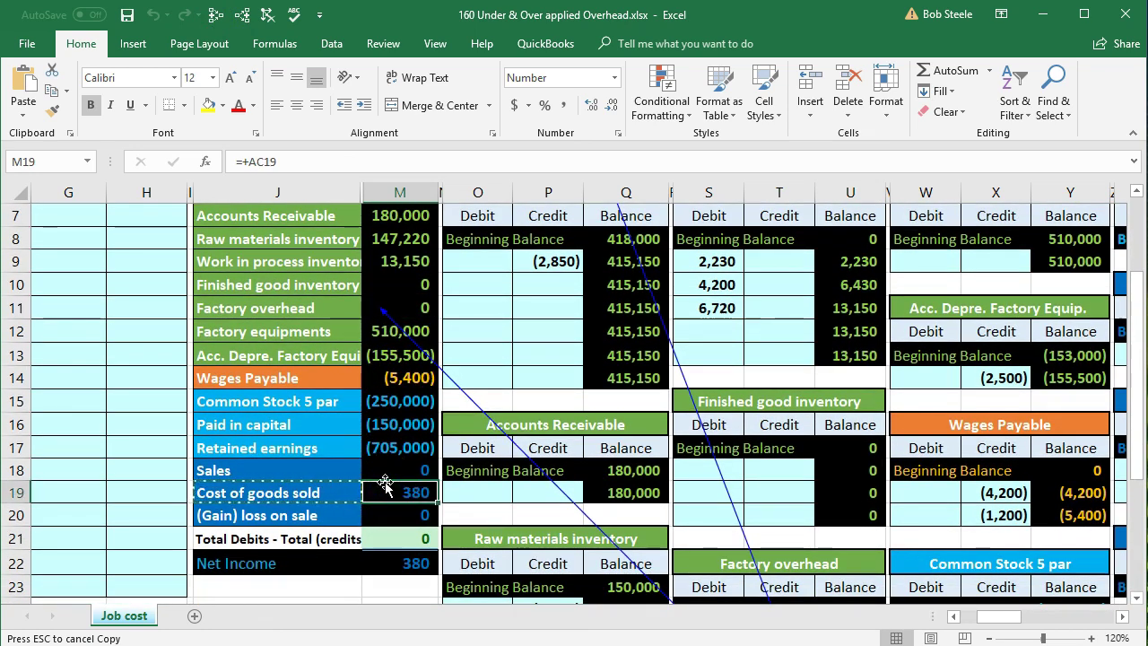
Step: Review the Sales, Net Income and Factory overhead balances in the trial balance against the closing journal entry
scroll(384, 485, down, 1)
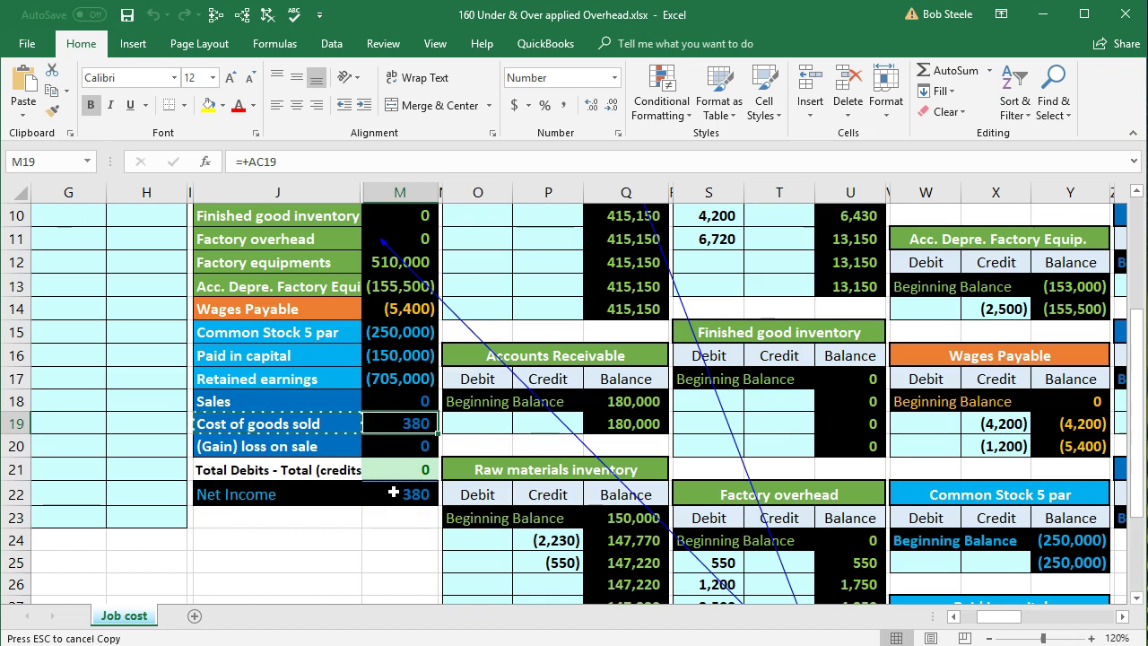
click(383, 400)
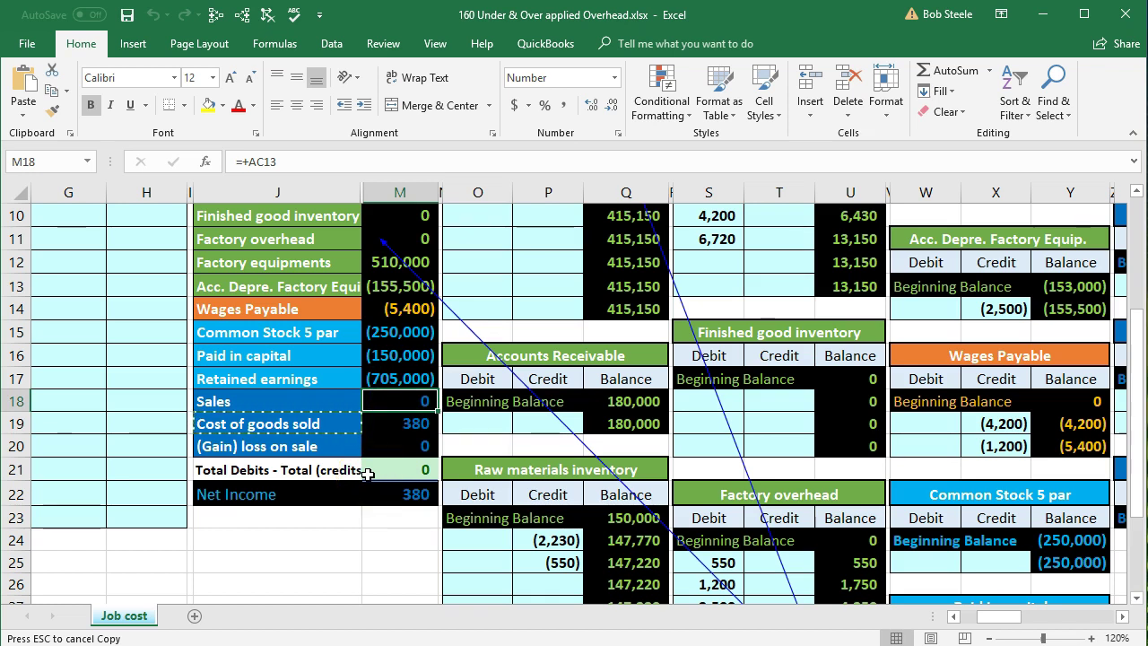
drag(981, 617, 968, 617)
scroll(771, 502, up, 2)
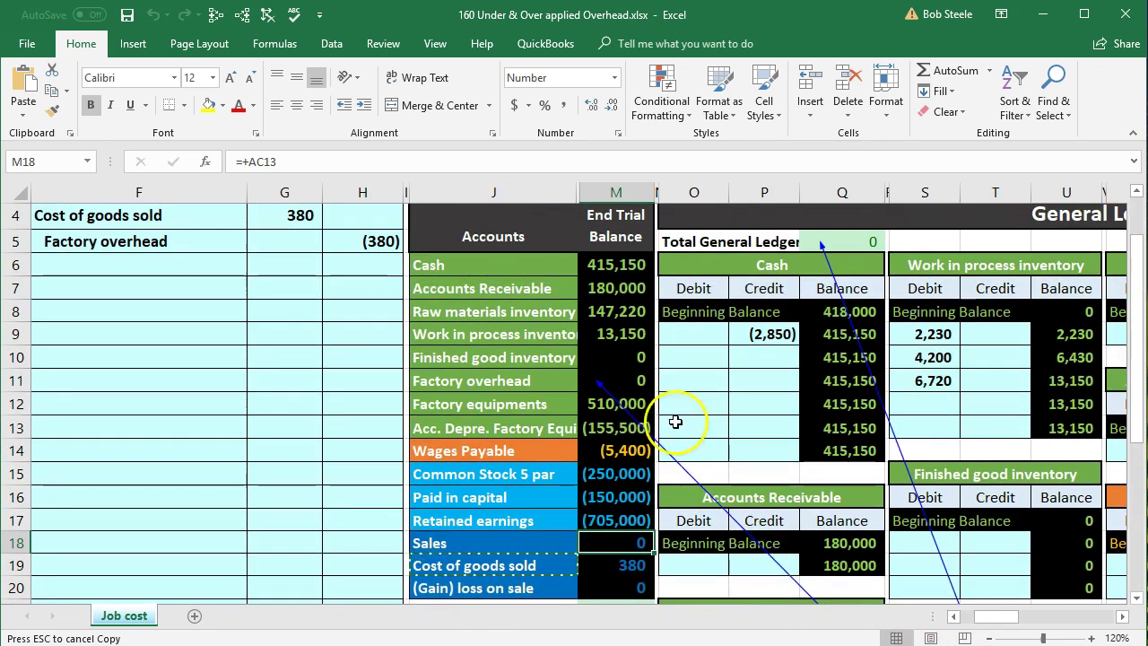
click(635, 384)
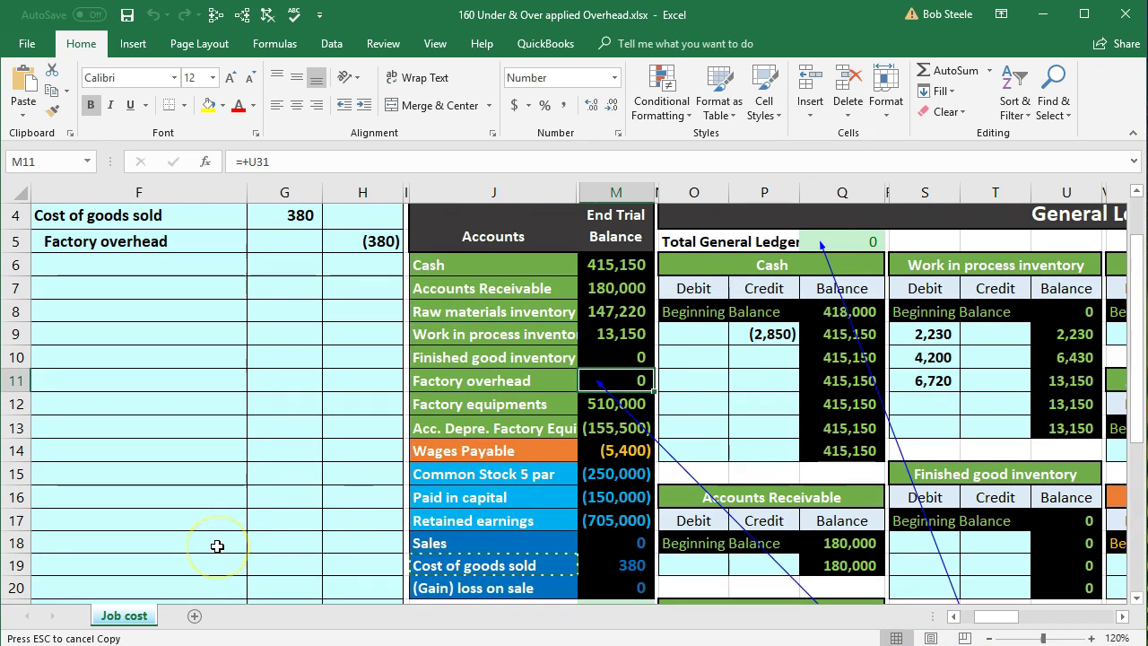